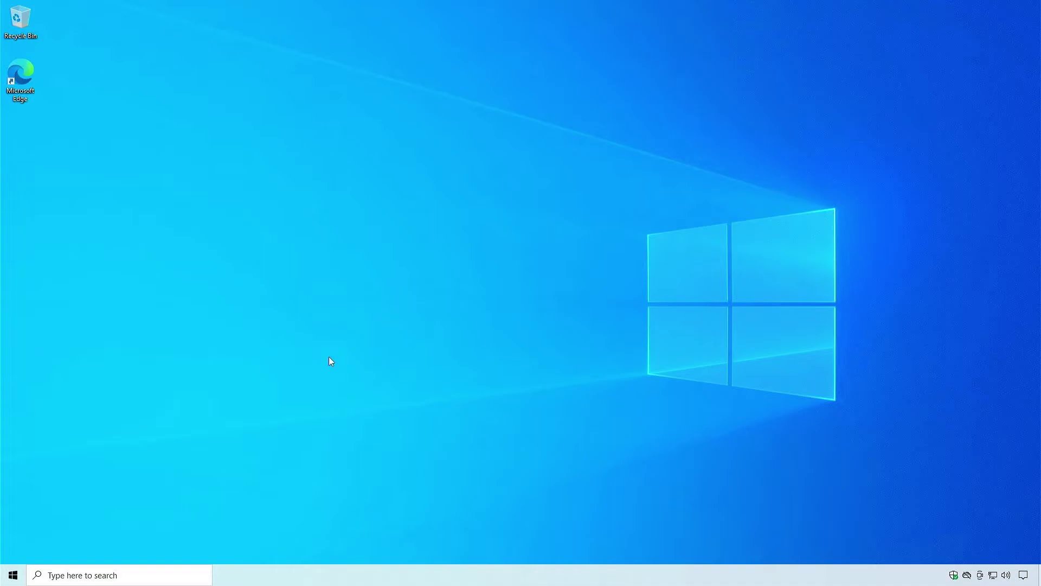
Step: Open System Information through msinfo32, check the BaseBoard Product entry for the motherboard model, and minimize the window
click(148, 572)
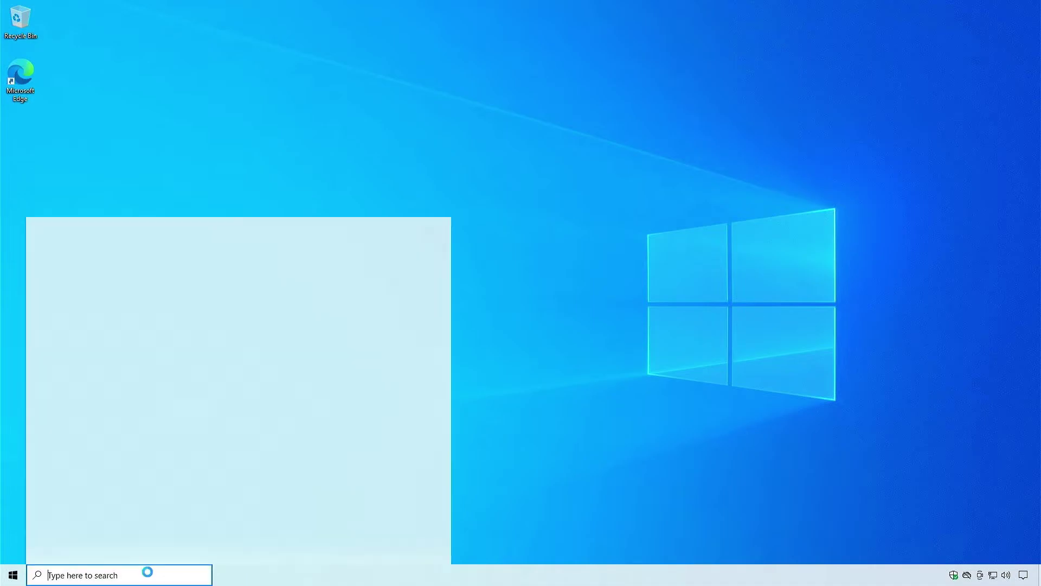
text(msinfo32)
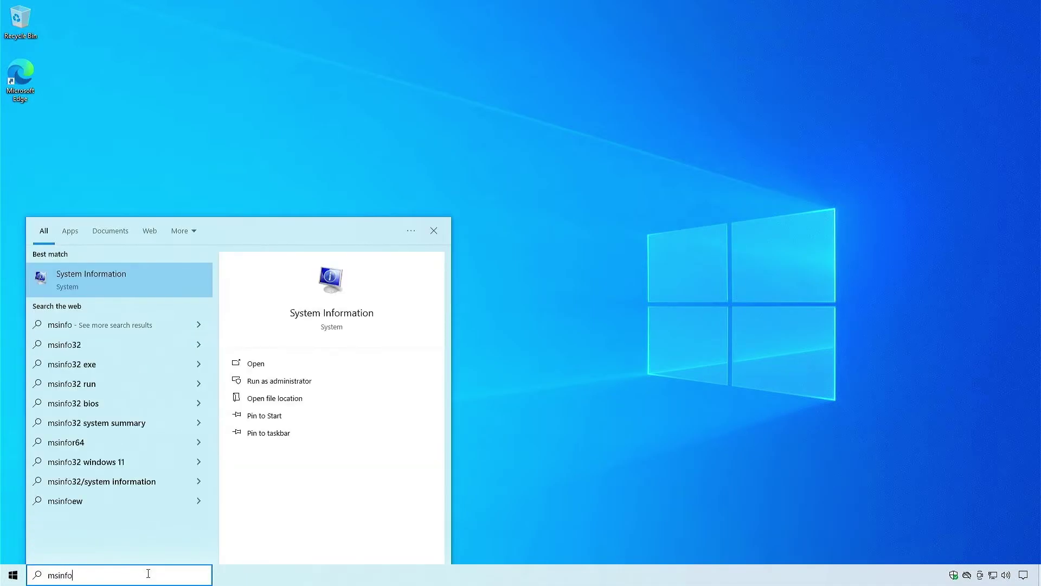
click(162, 279)
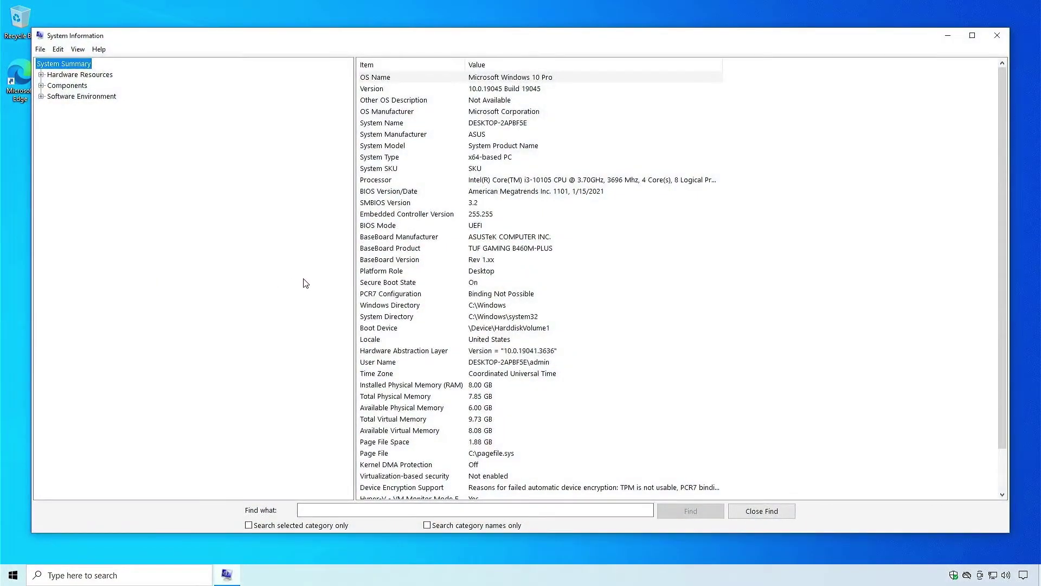
click(413, 250)
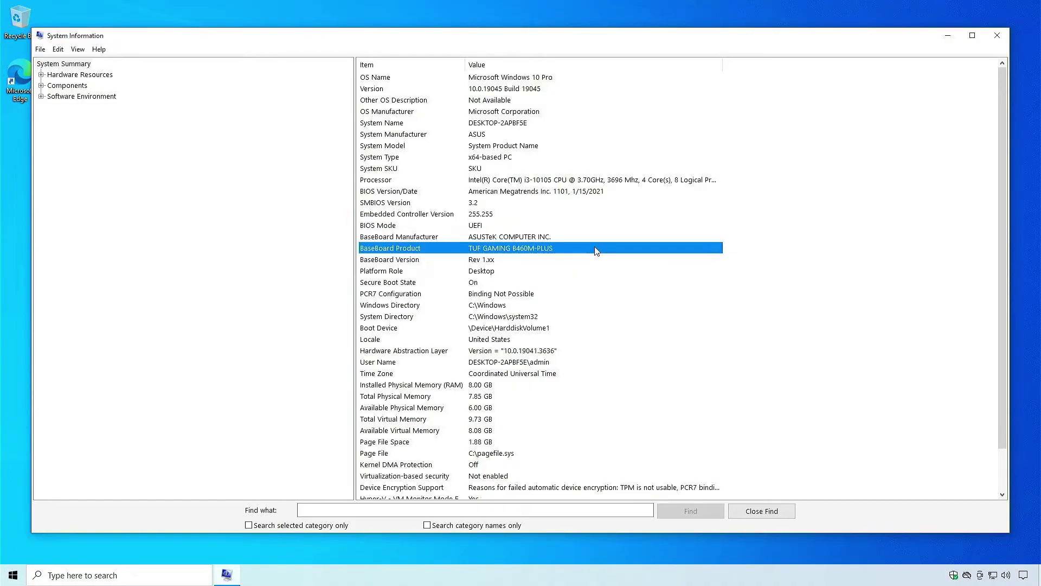
click(947, 35)
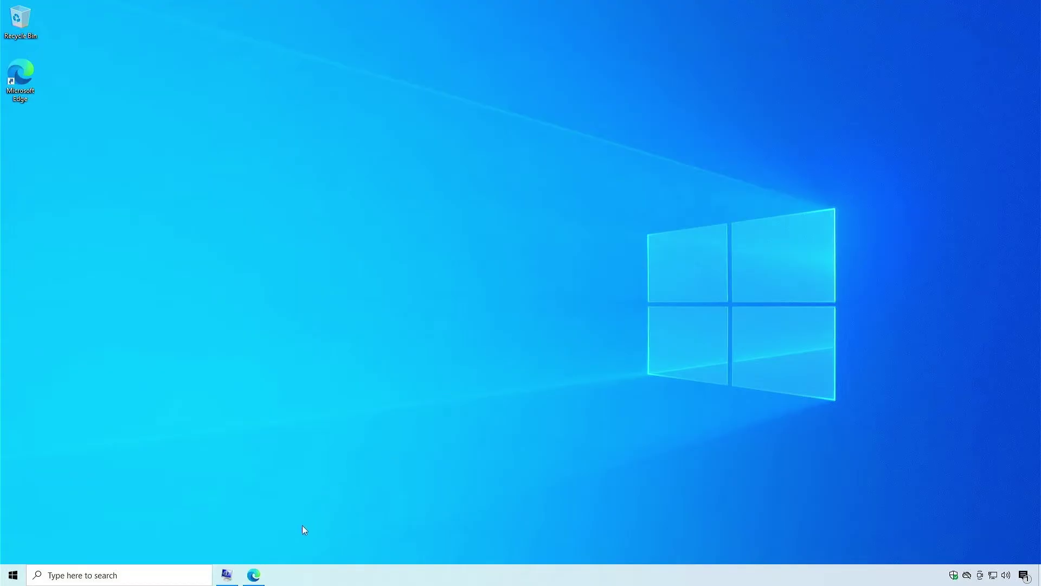
Step: Switch to Microsoft Edge and find b460m-plus in the ASUS Download Center, opening Driver & Utility for the TUF GAMING B460M-PLUS
click(261, 575)
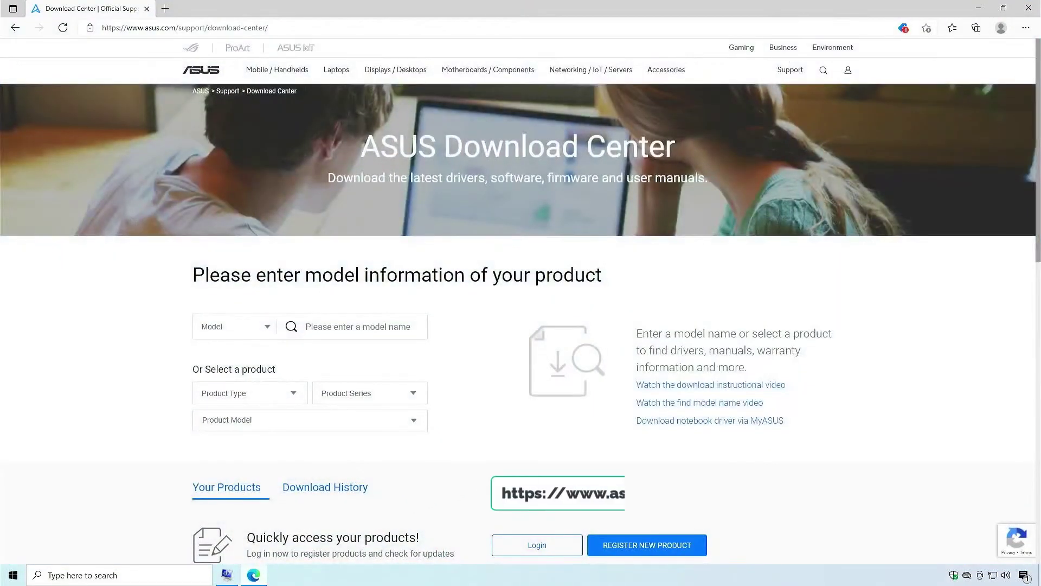
click(384, 325)
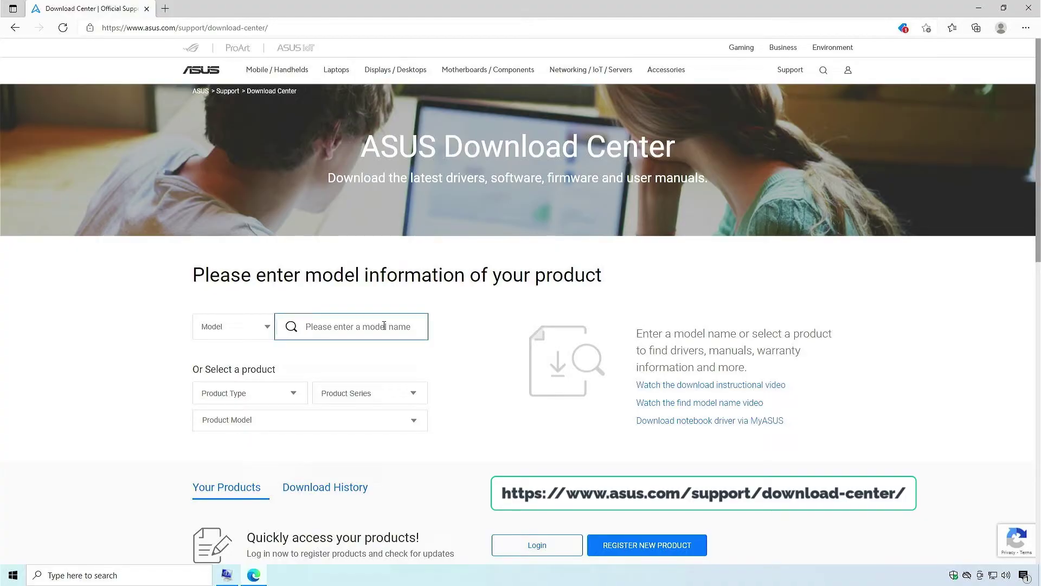
text(b460m-plus)
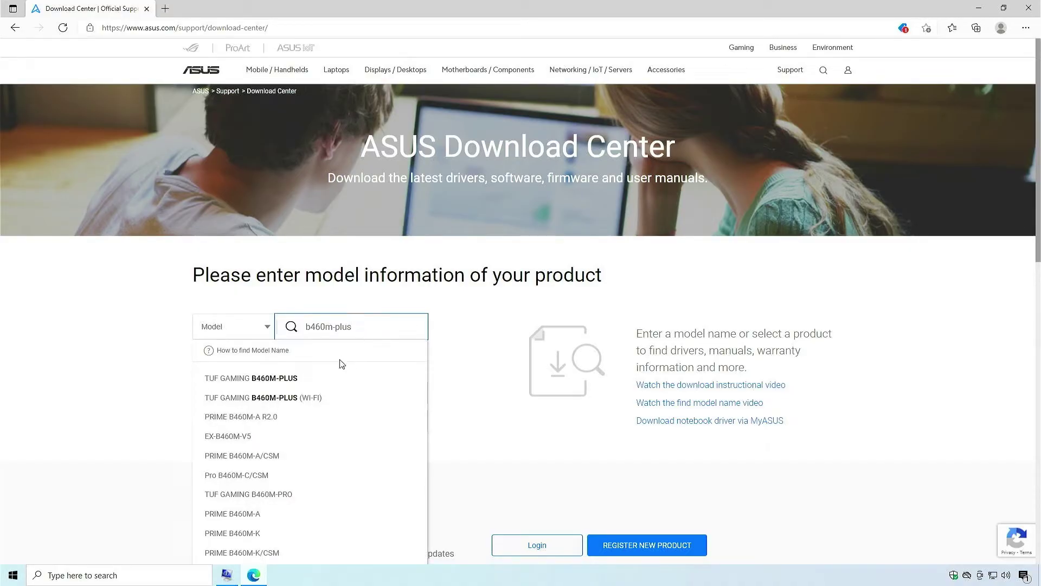
click(304, 379)
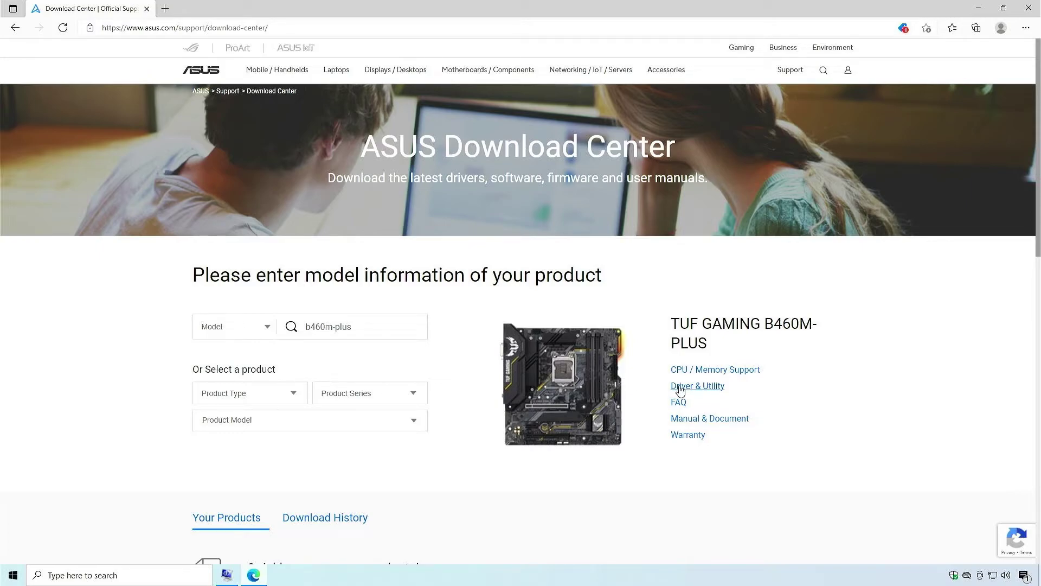
click(697, 388)
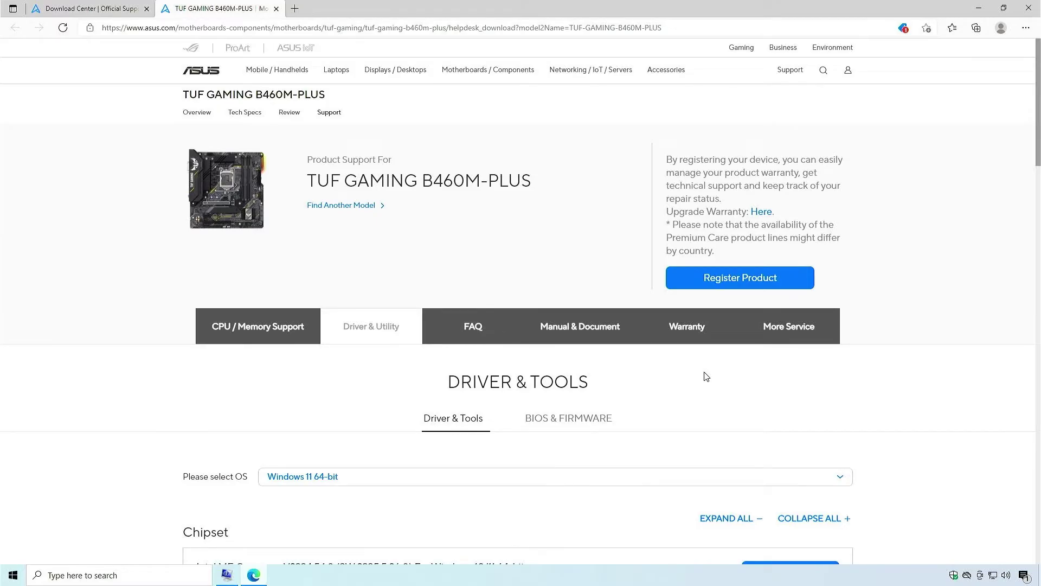
Step: Show the motherboard's BIOS & Firmware downloads and expand the list to all BIOS releases
click(608, 419)
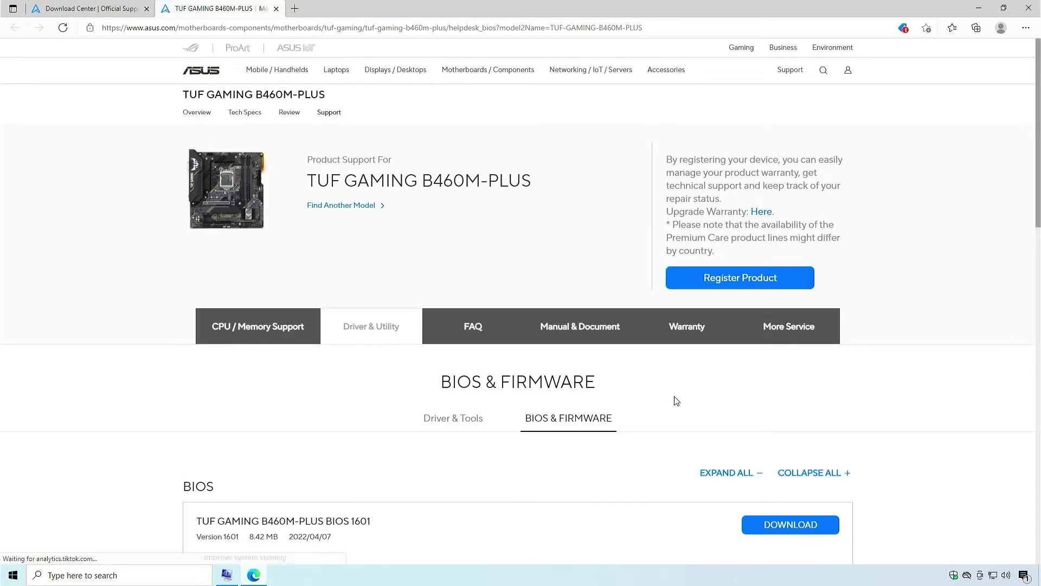
scroll(676, 400, down, 3)
scroll(677, 400, down, 3)
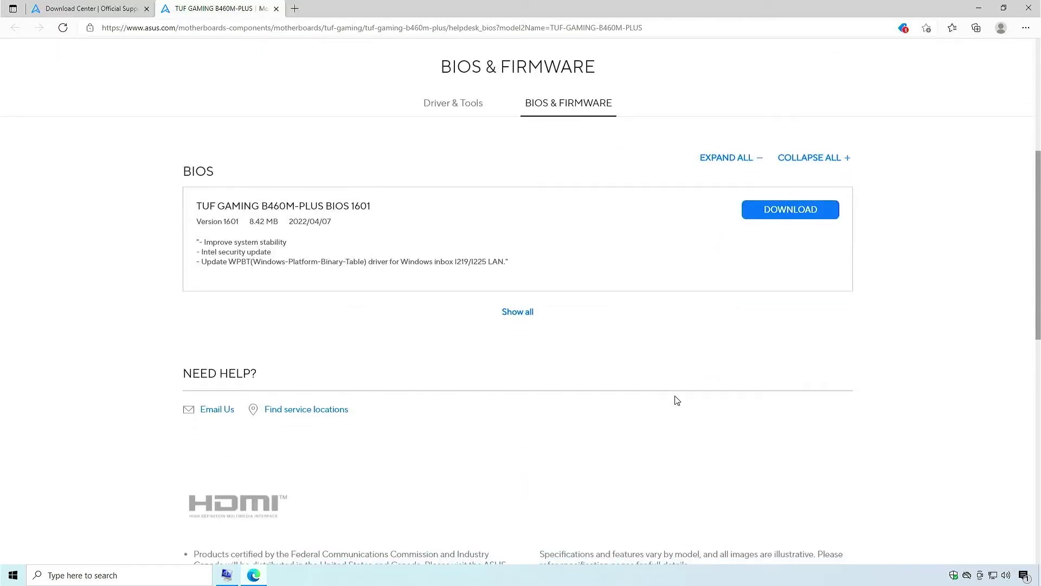
click(530, 313)
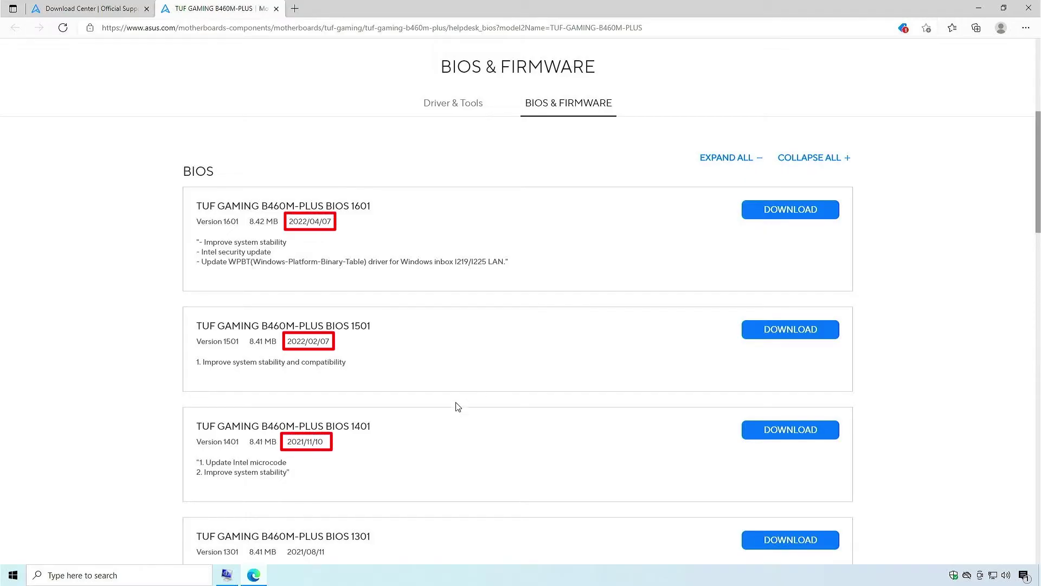
Step: Switch to System Information, check the BIOS Version/Date entry, and minimize the window again
click(232, 577)
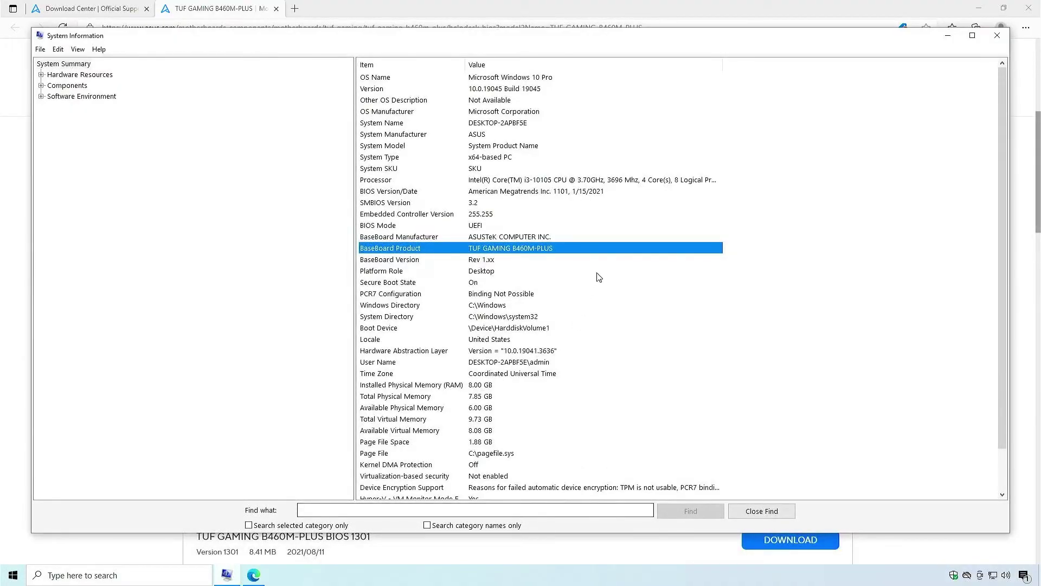
click(599, 194)
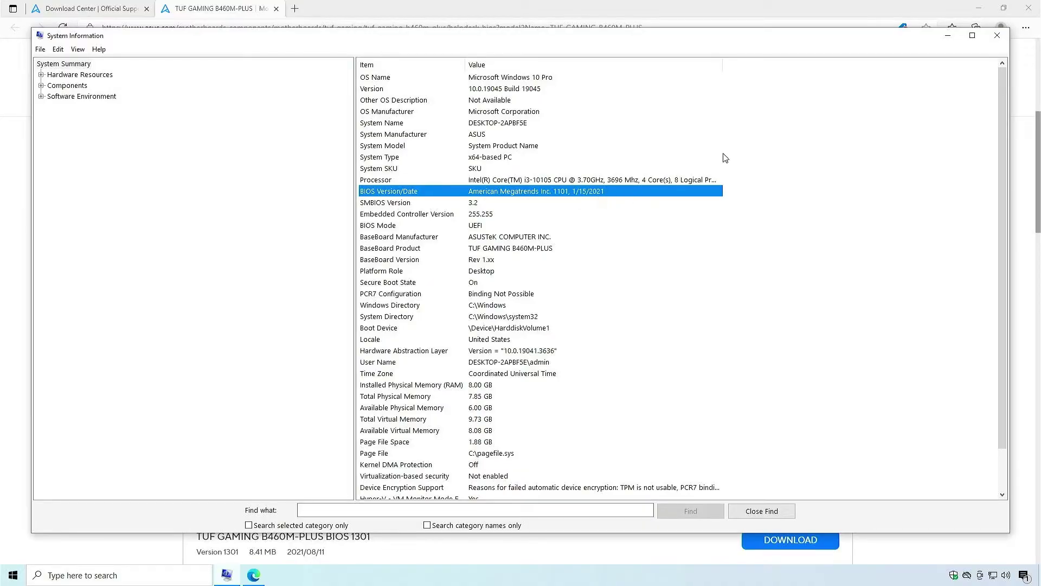
click(948, 36)
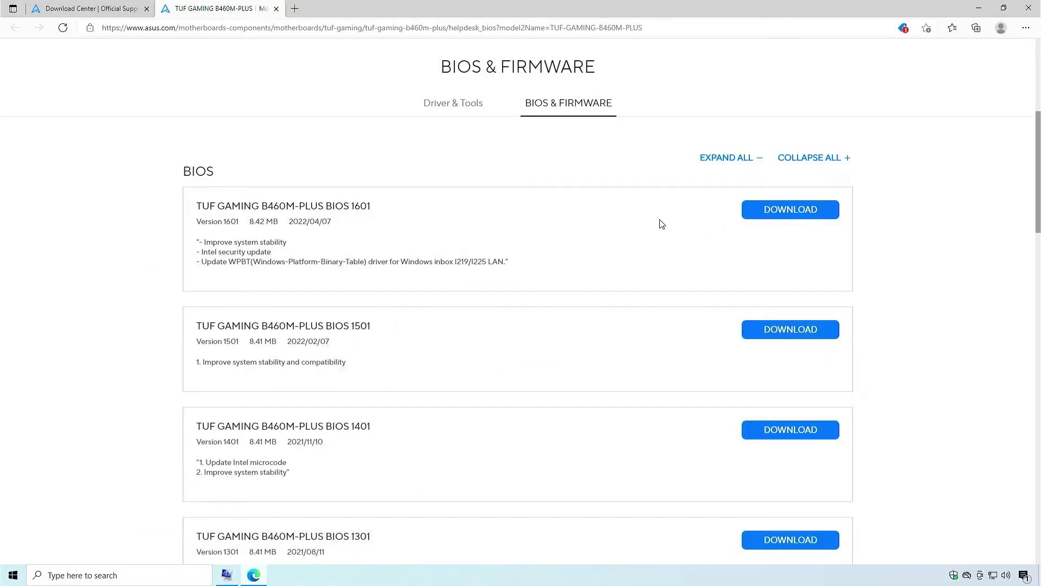
Step: Download TUF GAMING B460M-PLUS BIOS 1601, open the Downloads folder, and minimize the browser
click(808, 216)
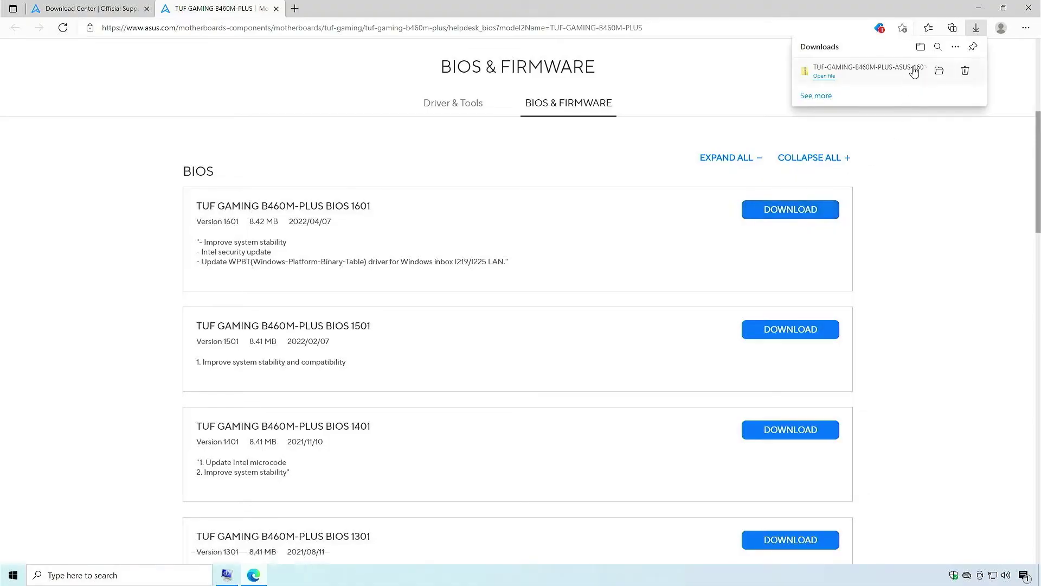
click(921, 48)
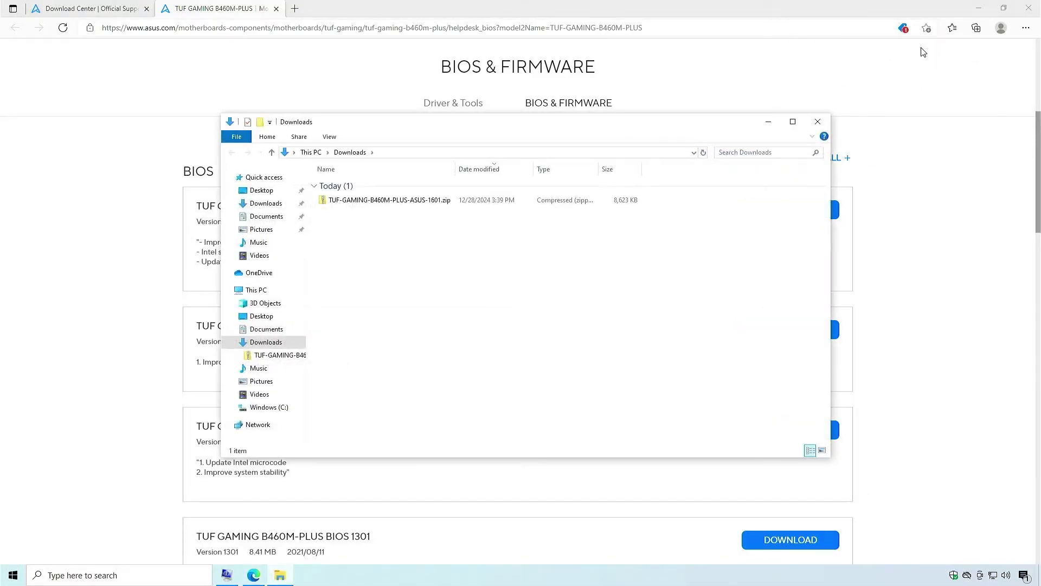
click(977, 11)
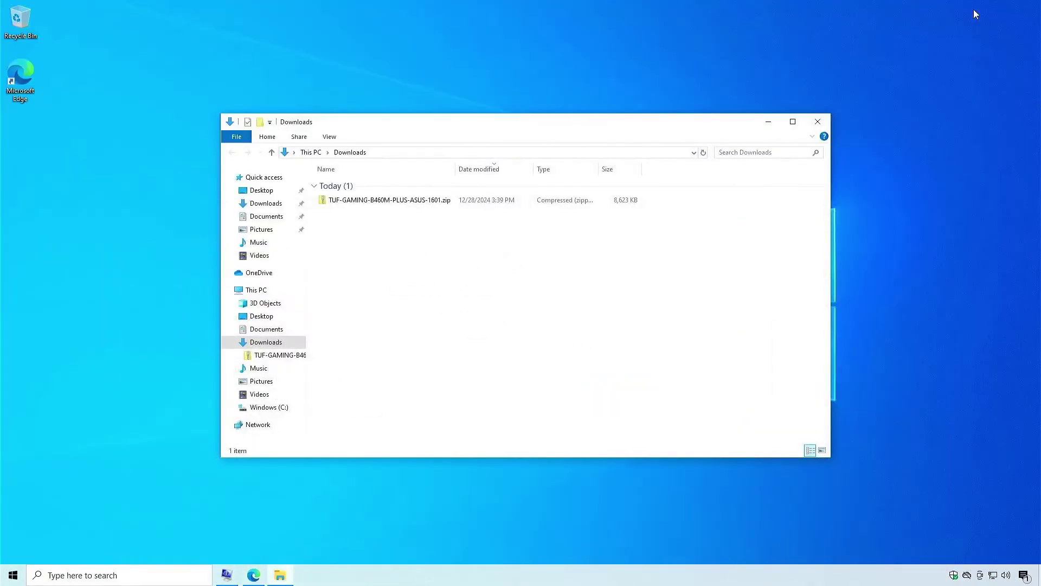
Step: Extract TUF-GAMING-B460M-PLUS-ASUS-1601.zip to the suggested folder, close the Downloads window, and minimize the extracted folder
right_click(455, 199)
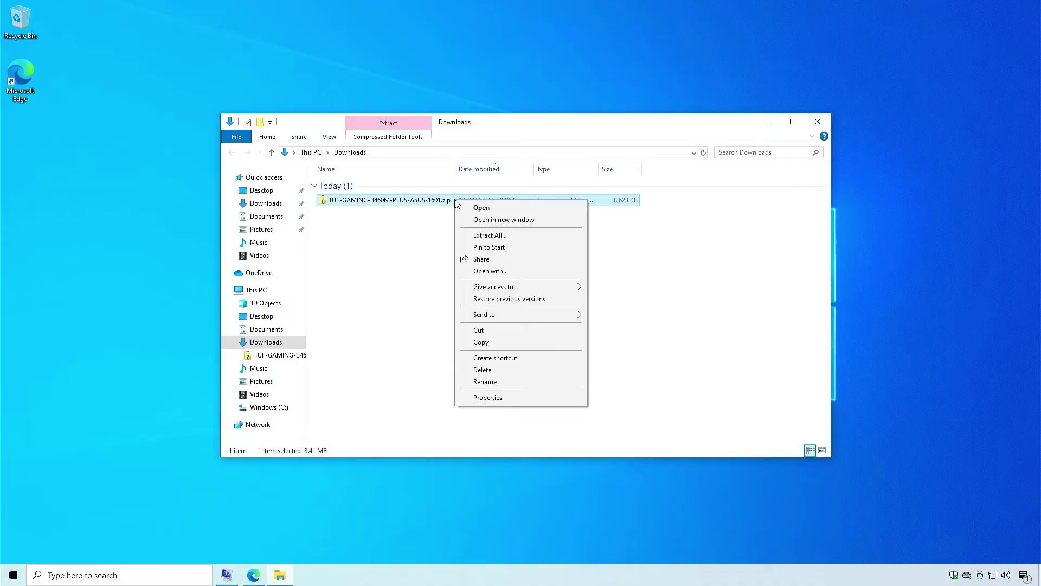
click(528, 234)
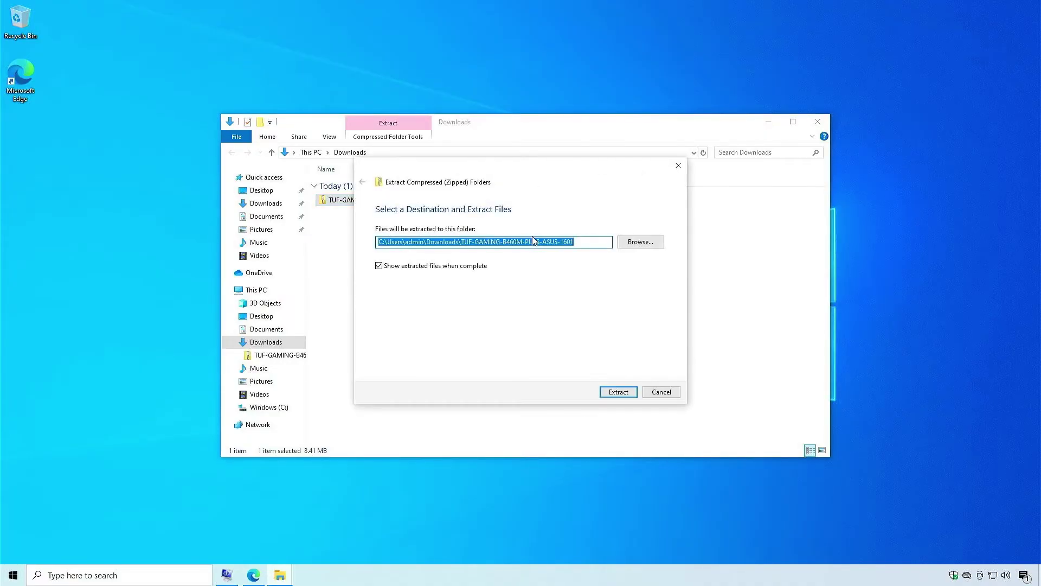
click(619, 393)
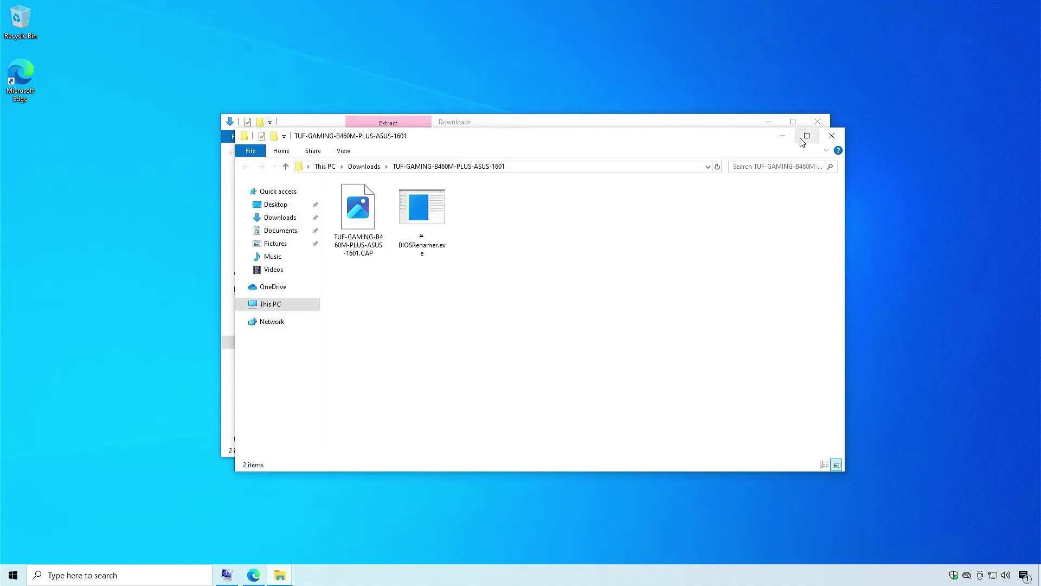
click(818, 120)
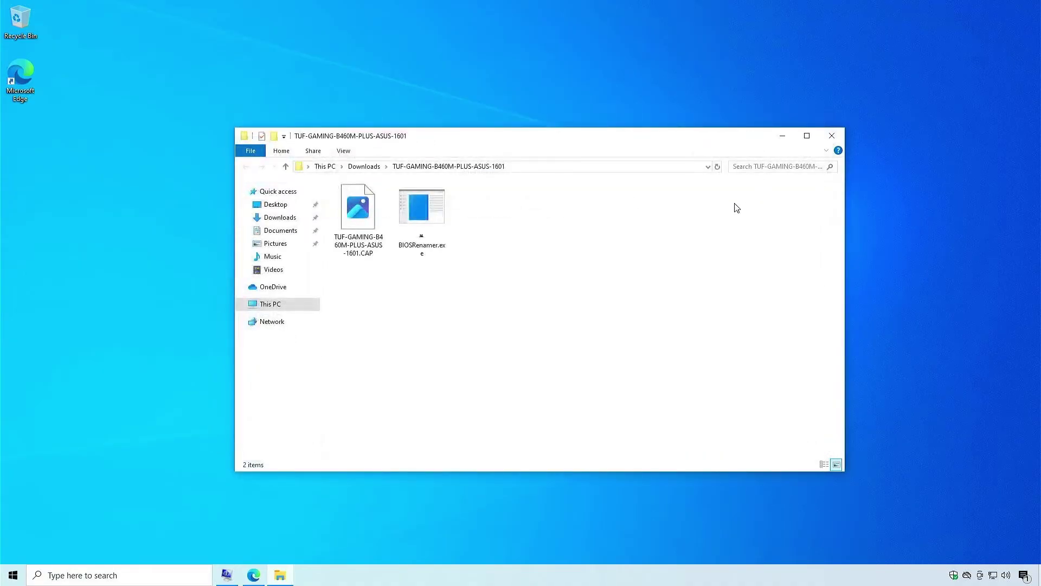
click(783, 138)
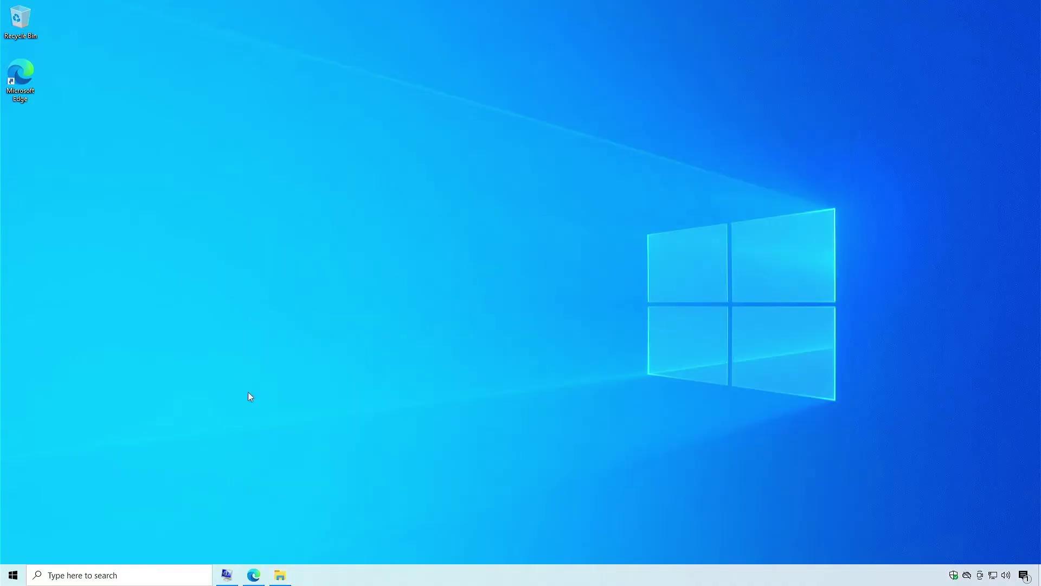
Step: Open Disk Management and shrink the Windows (C:) volume by 100 MB
right_click(16, 573)
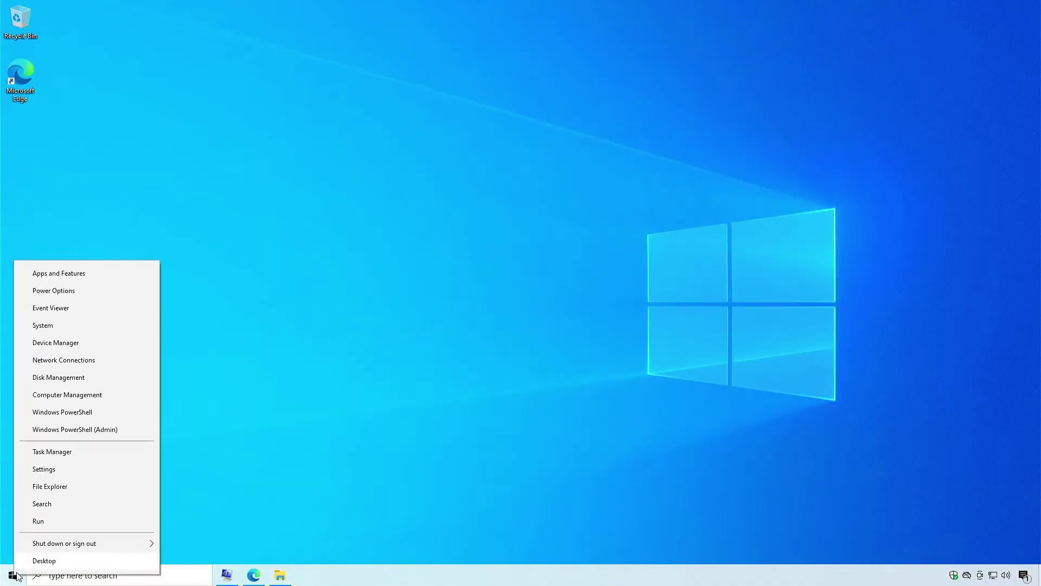
click(100, 379)
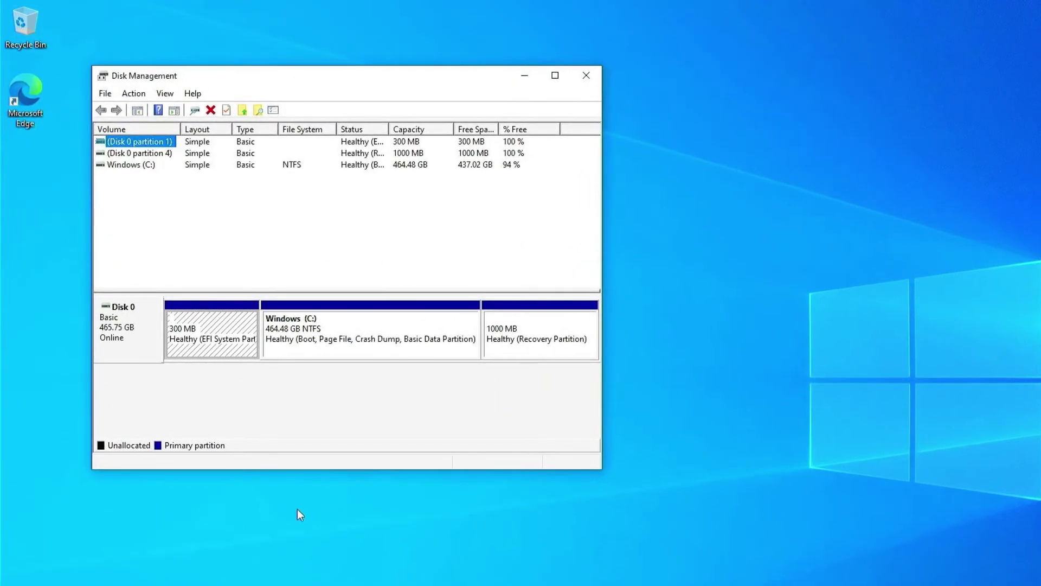
click(341, 346)
right_click(342, 333)
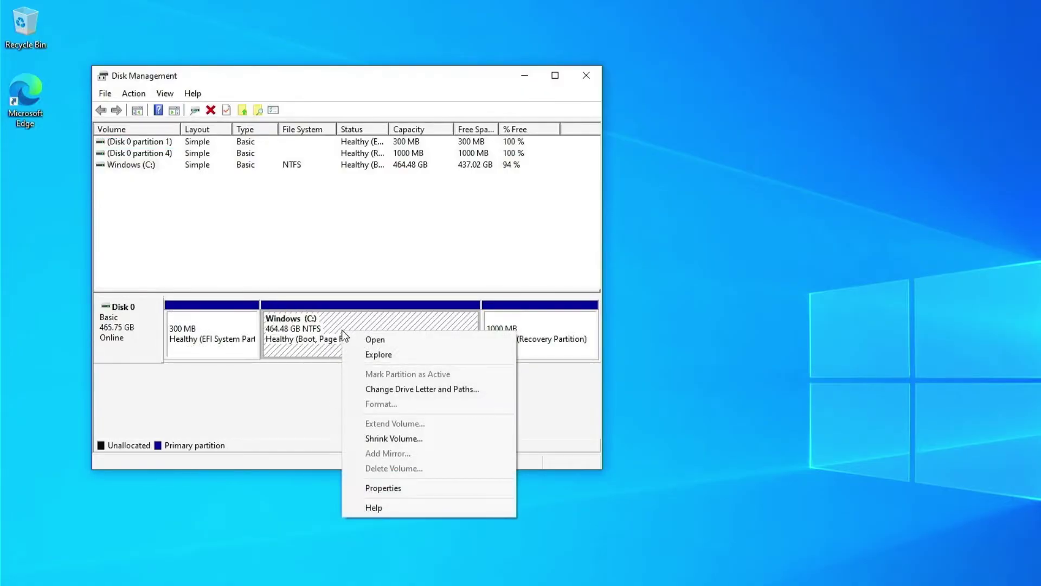
click(443, 438)
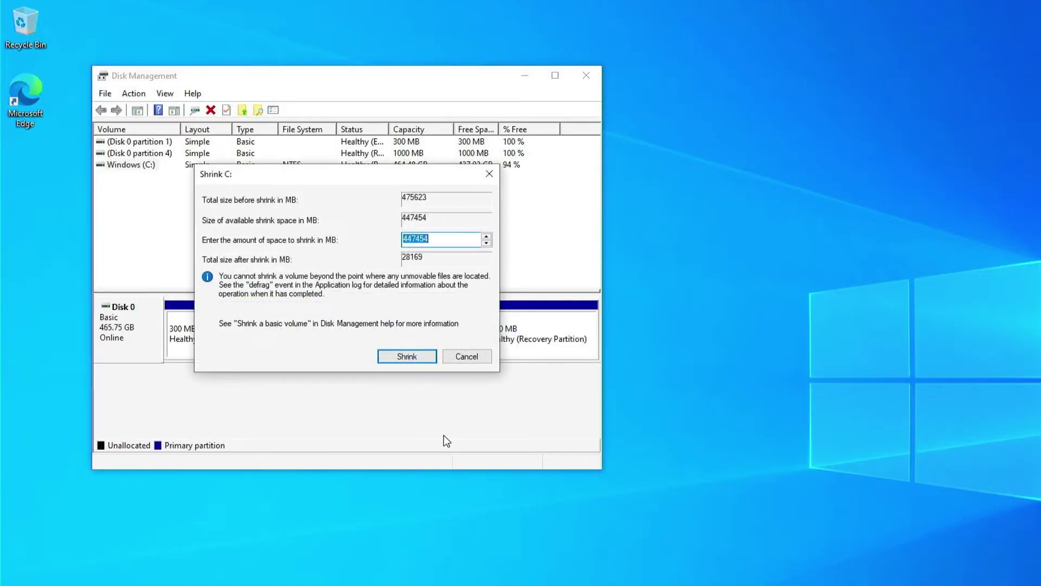
text(100)
click(410, 352)
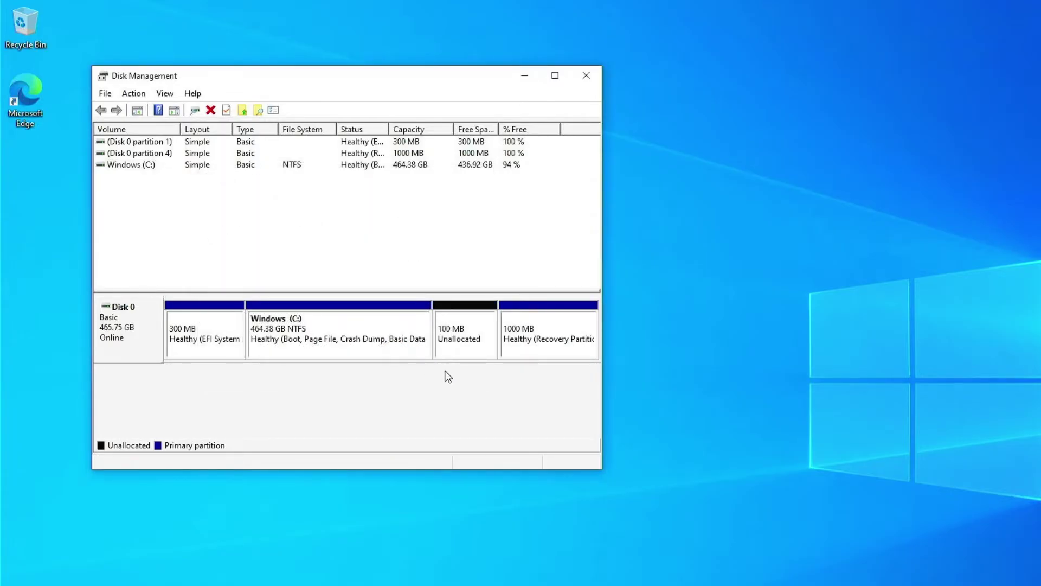
Step: Create a simple volume in the 100 MB unallocated space with drive letter D and the FAT32 file system, and close Disk Management
click(480, 322)
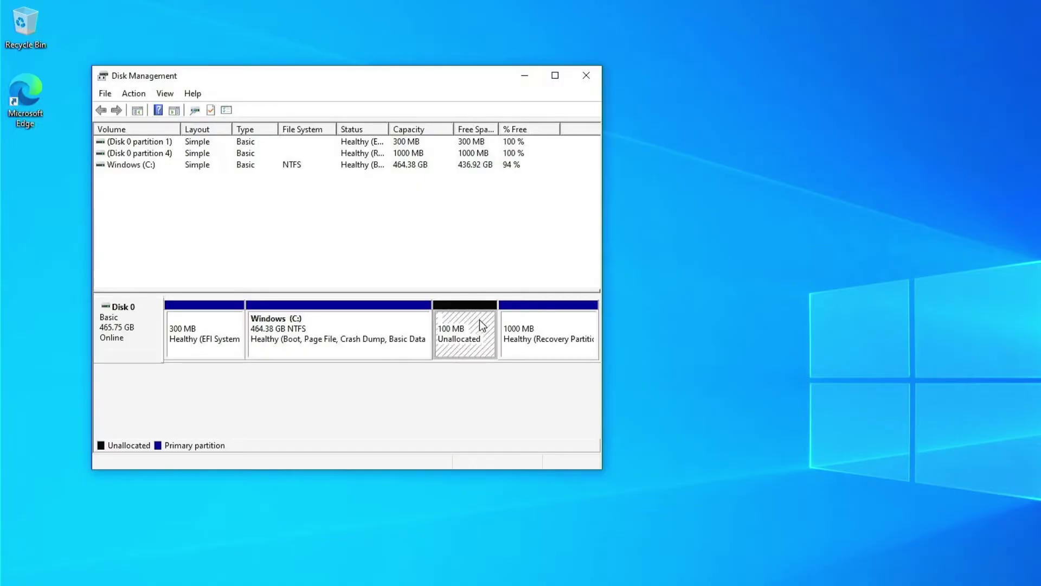
right_click(480, 322)
click(542, 329)
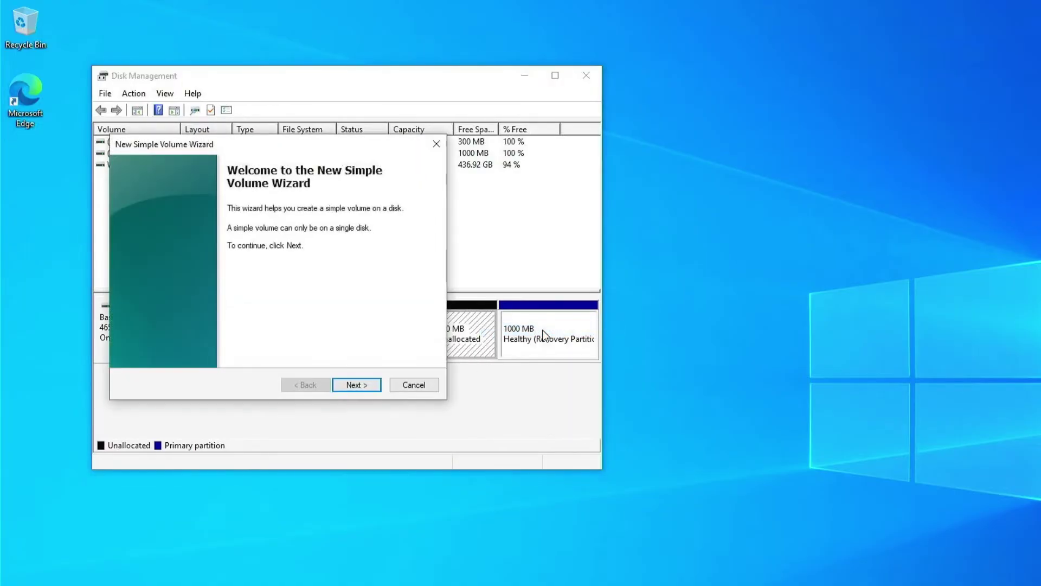
click(381, 387)
click(378, 388)
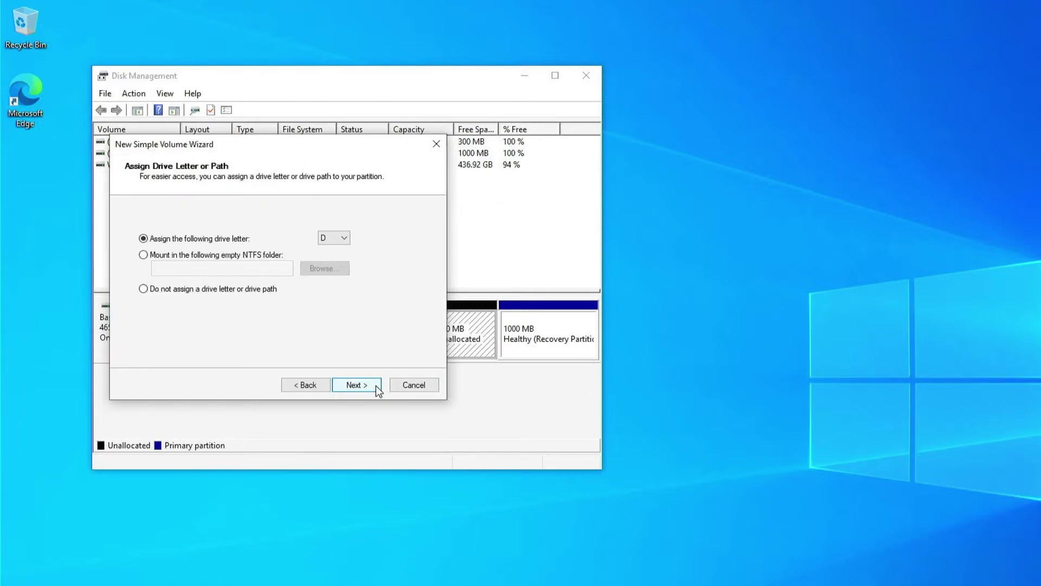
click(378, 388)
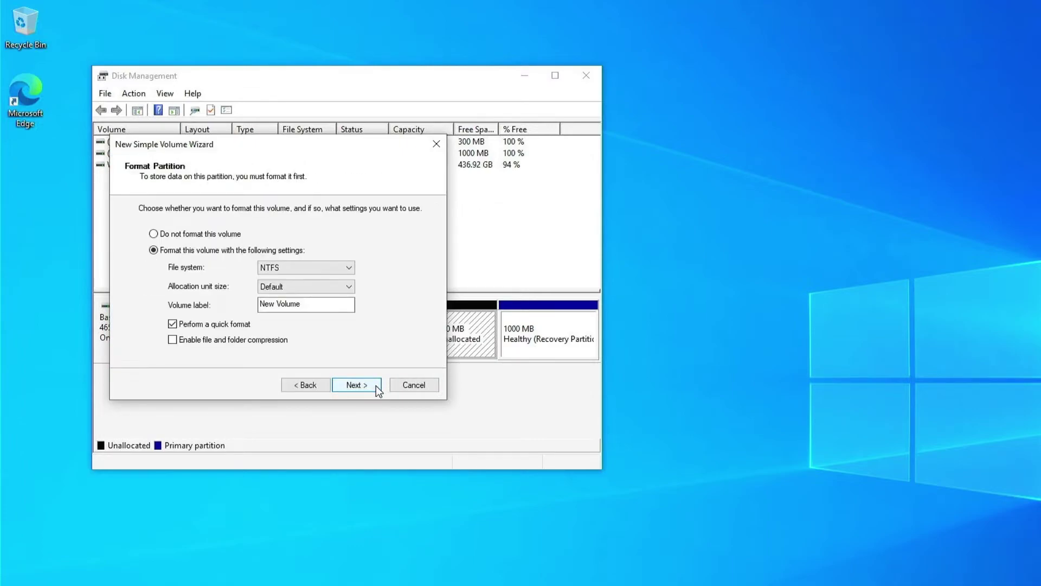
click(350, 269)
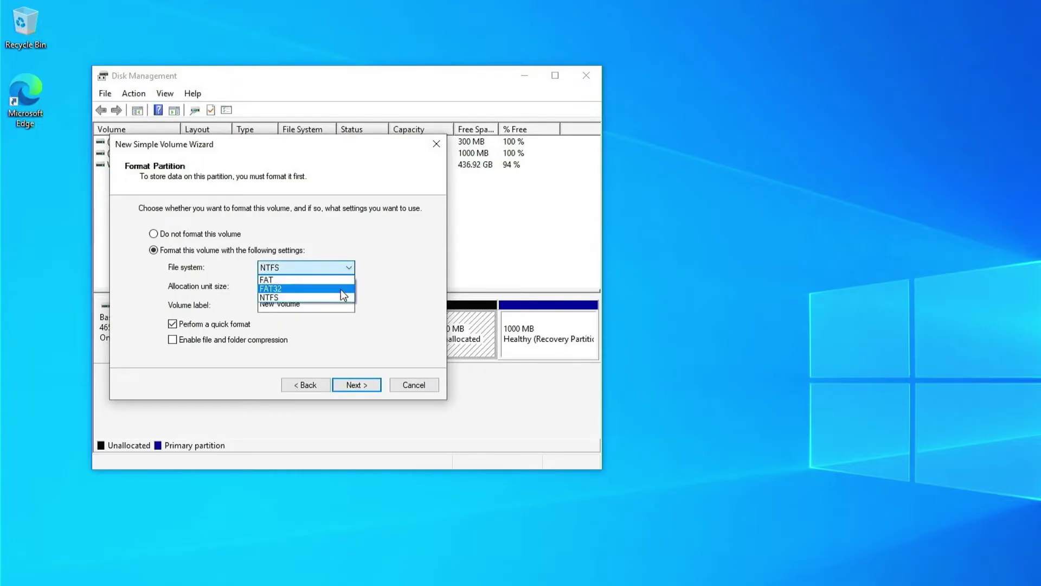
click(341, 289)
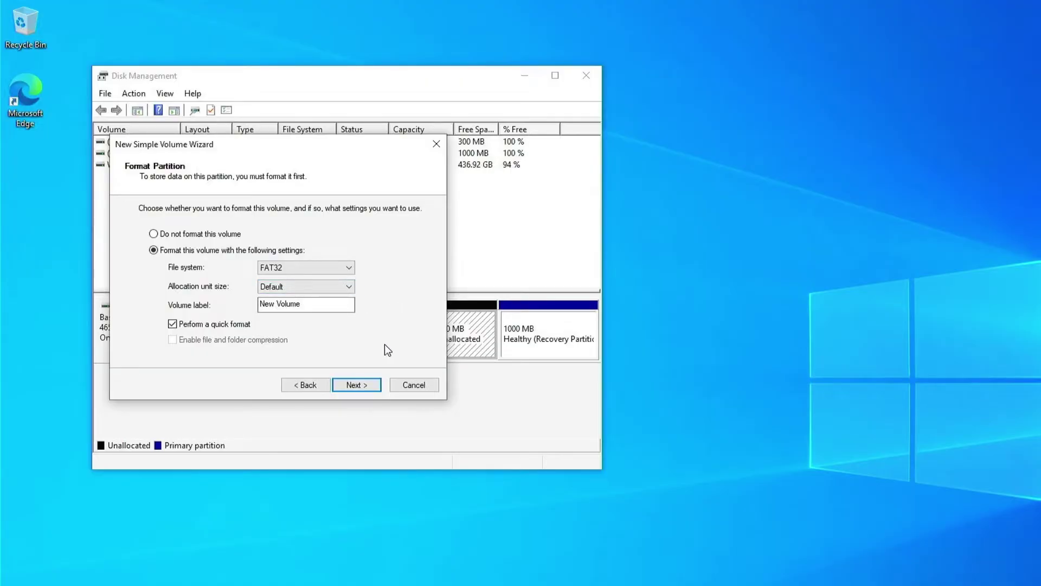
click(372, 384)
click(372, 386)
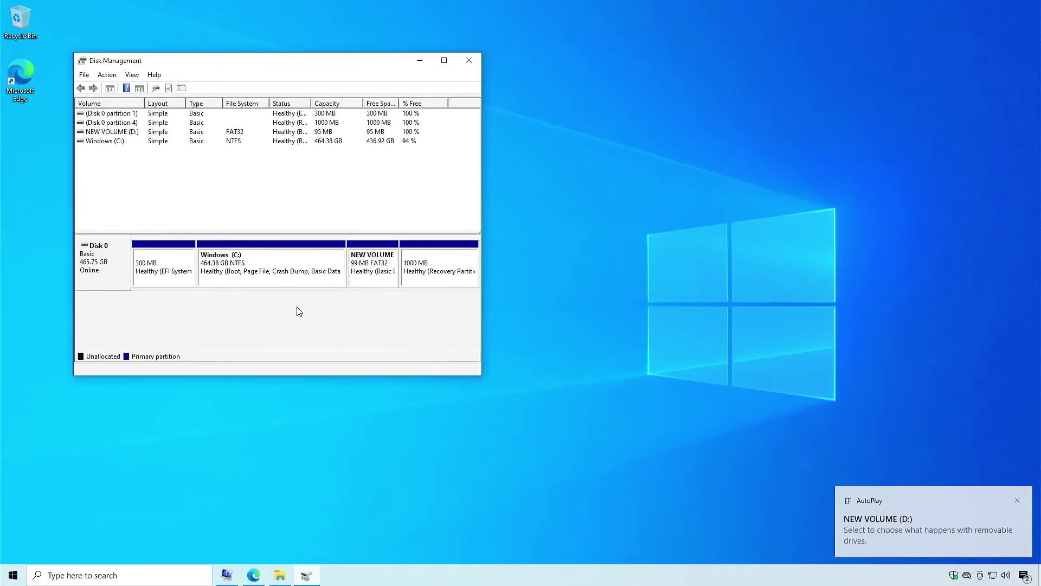
click(469, 61)
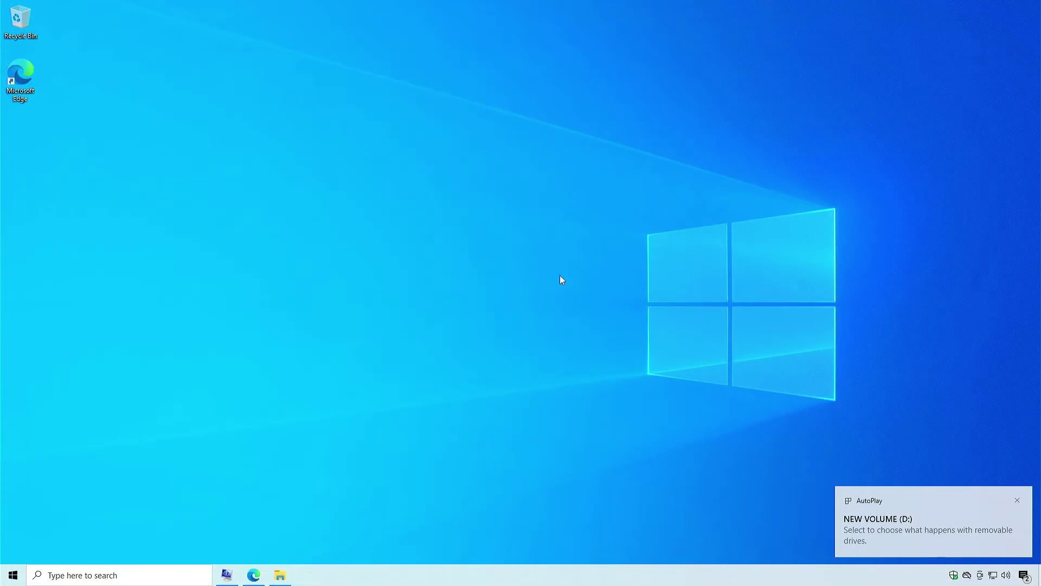
Step: Open NEW VOLUME (D:) from the AutoPlay notification and bring up the extracted TUF-GAMING-B460M-PLUS-ASUS-1601 folder
click(898, 524)
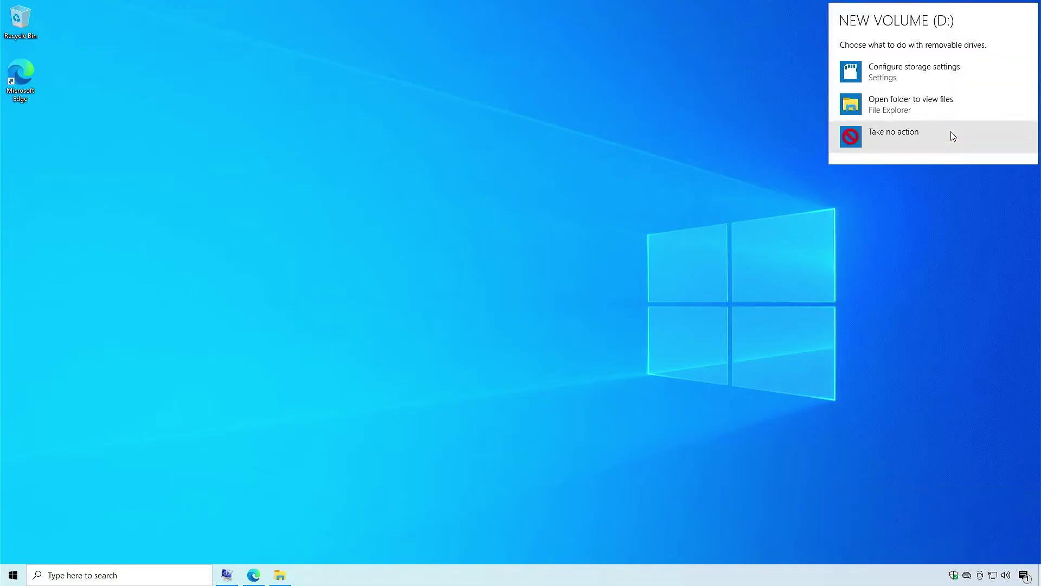
click(945, 109)
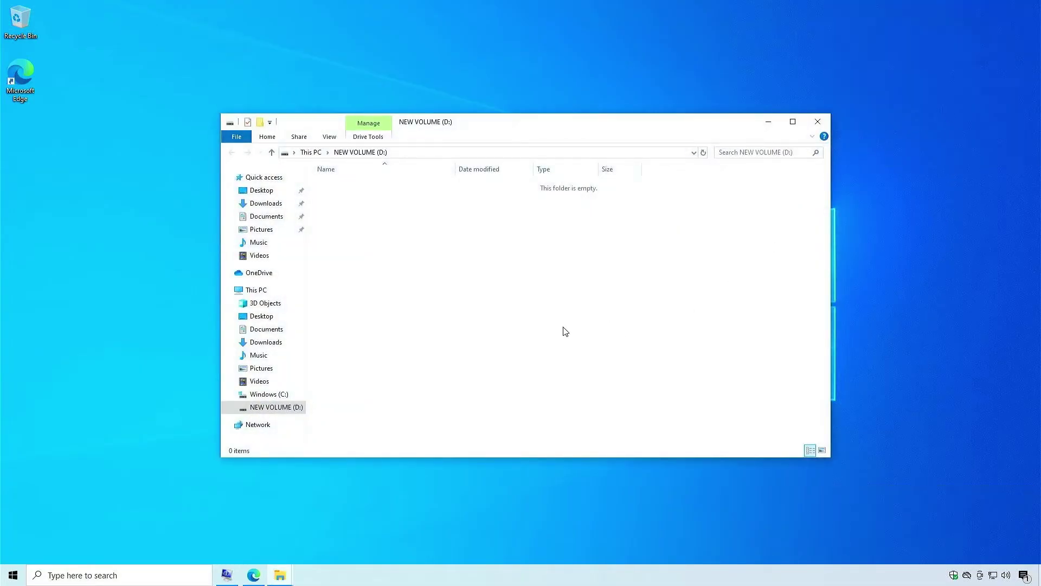
click(280, 575)
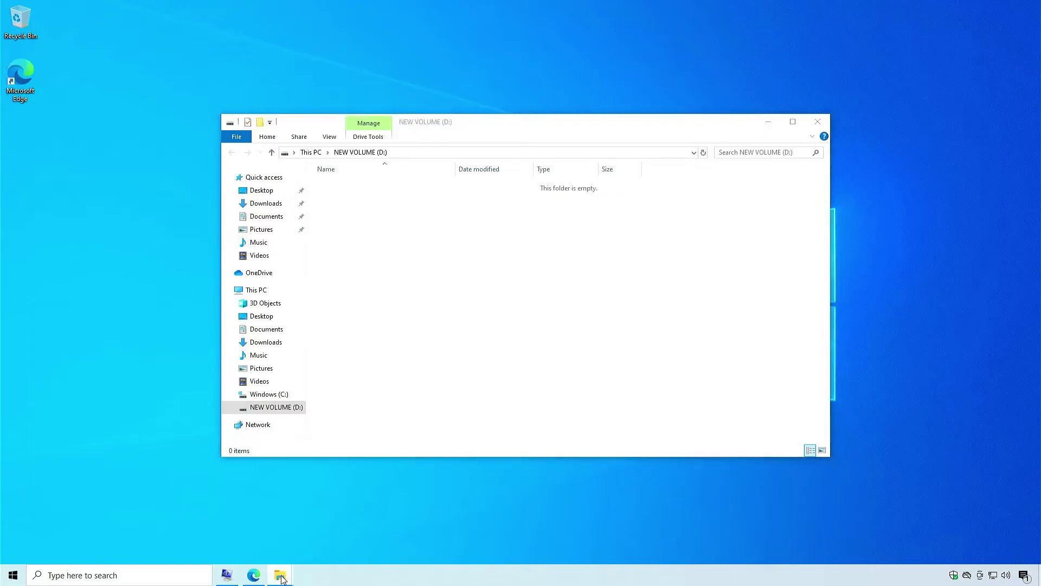
click(234, 545)
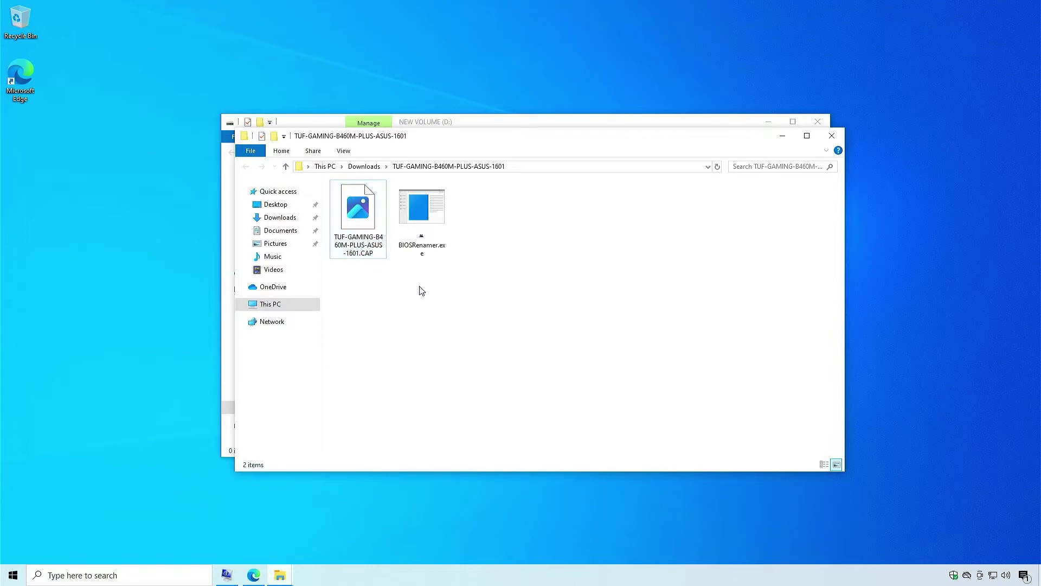
Step: Copy TUF-GAMING-B460M-PLUS-ASUS-1601.CAP and BIOSRenamer.exe to NEW VOLUME (D:), closing the extracted folder's window
drag(518, 347, 360, 196)
right_click(360, 196)
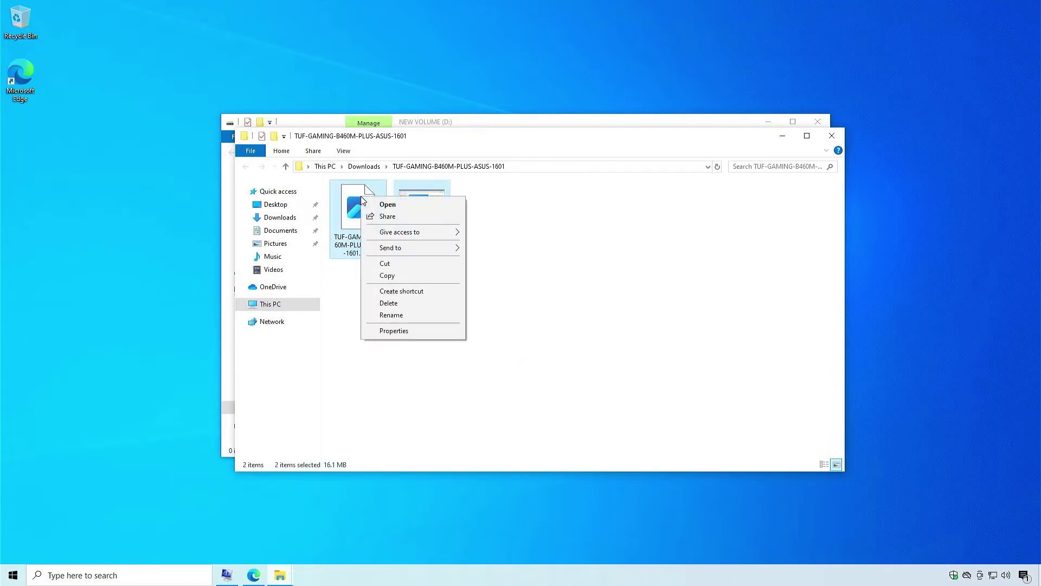
click(395, 275)
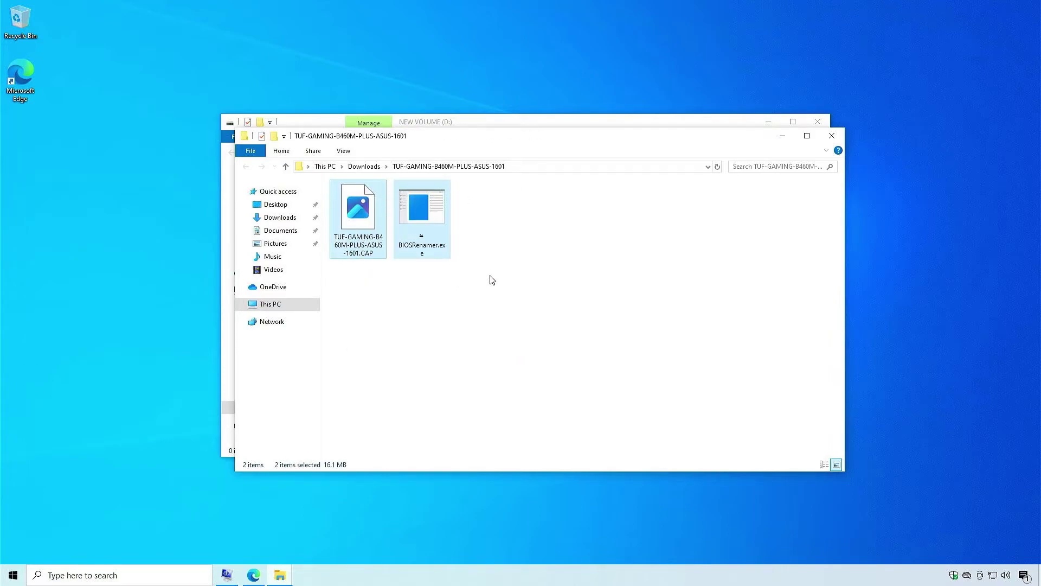
click(832, 139)
right_click(521, 250)
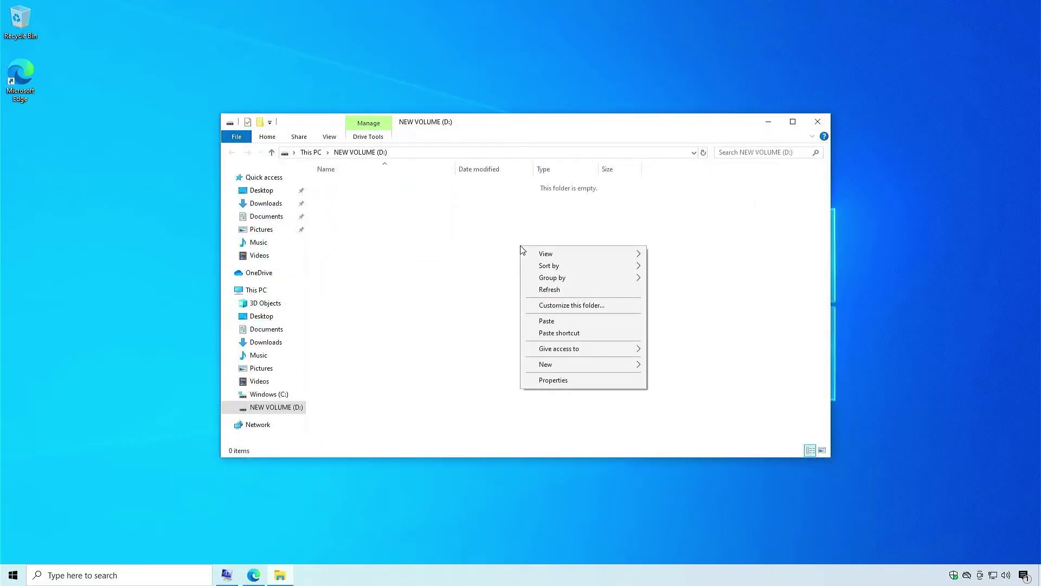
click(557, 321)
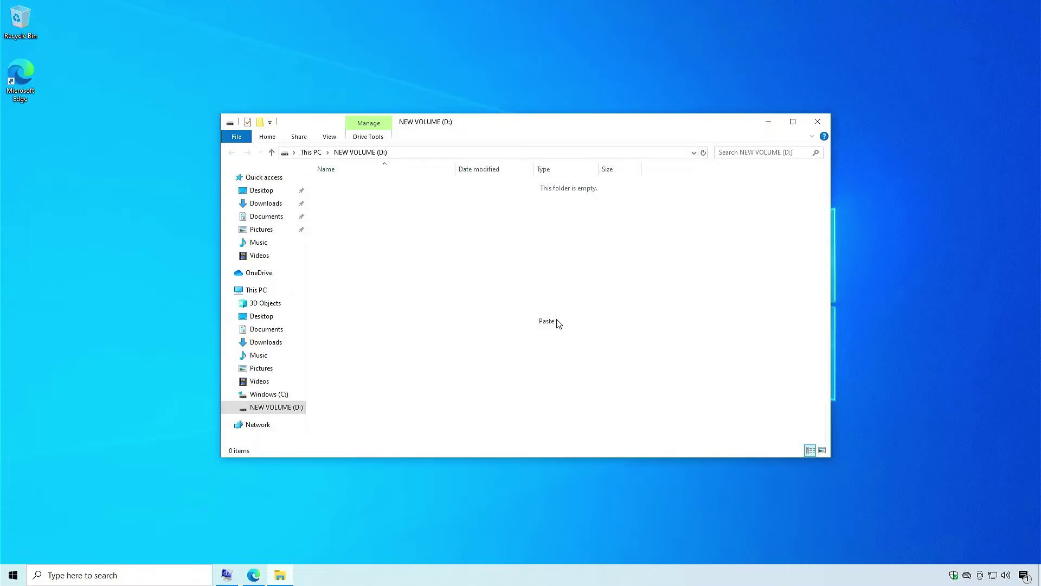
click(558, 318)
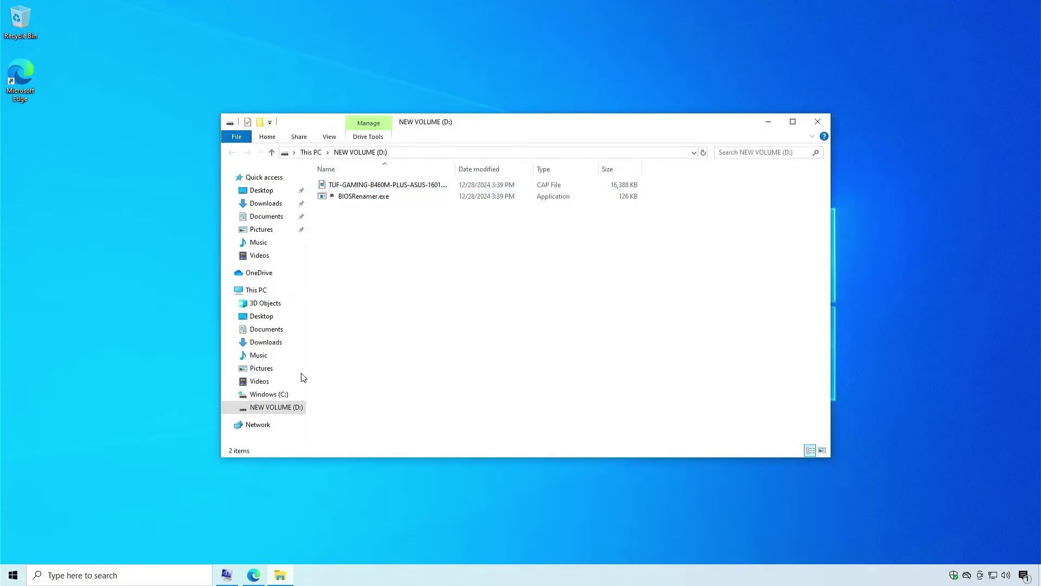
Step: Restart the computer and enter the UEFI BIOS setup during startup
click(18, 569)
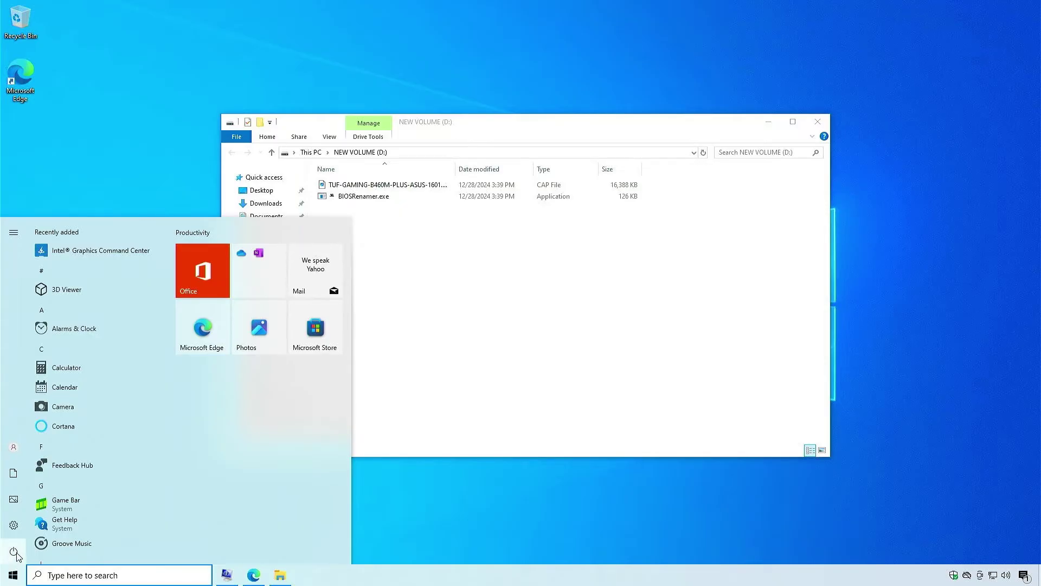
click(16, 553)
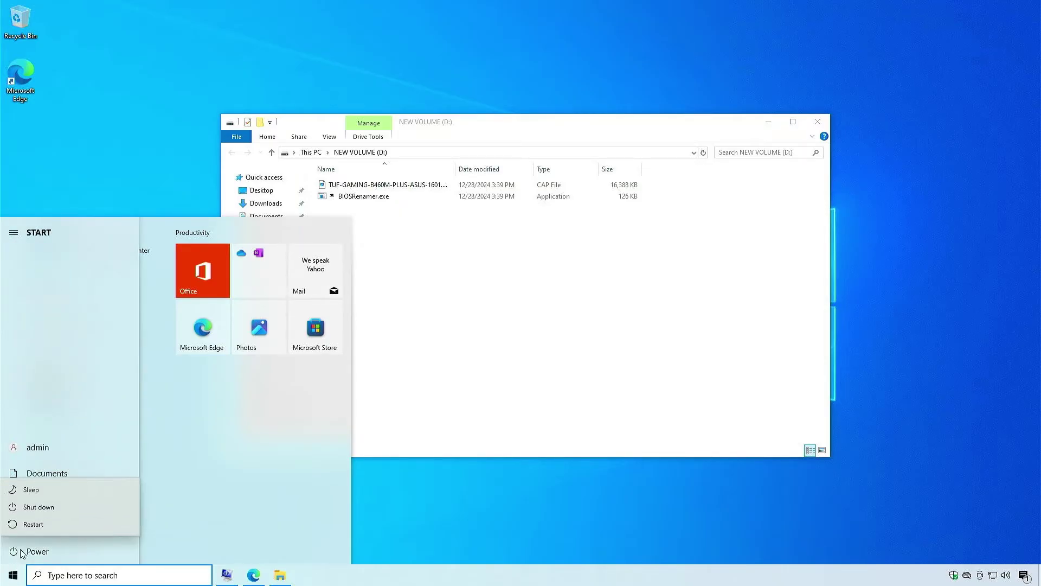
click(57, 525)
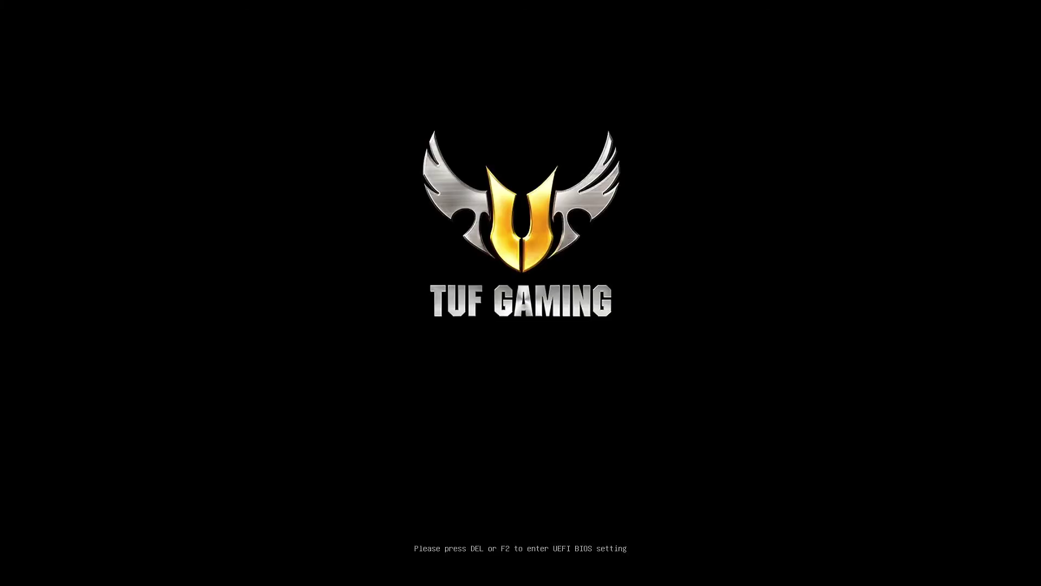
key(Delete)
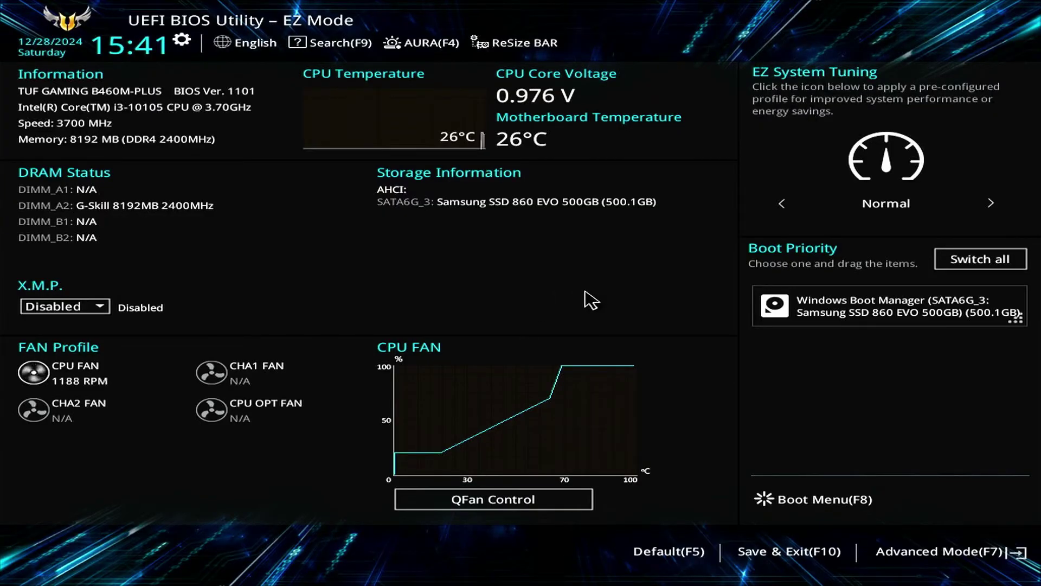
Step: Switch the BIOS to Advanced Mode and open the ASUS EZ Flash 3 Utility
click(955, 549)
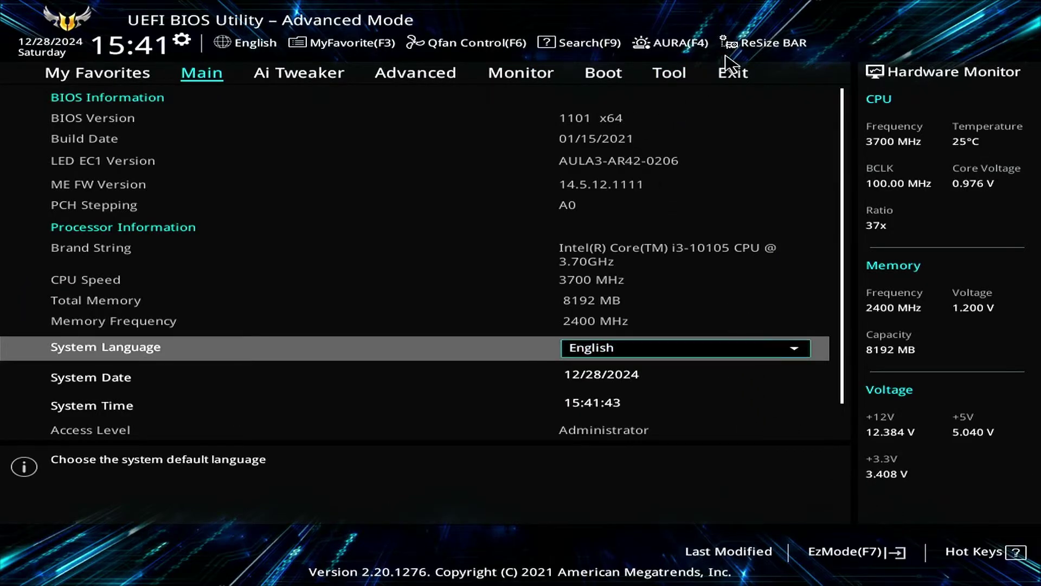
click(671, 76)
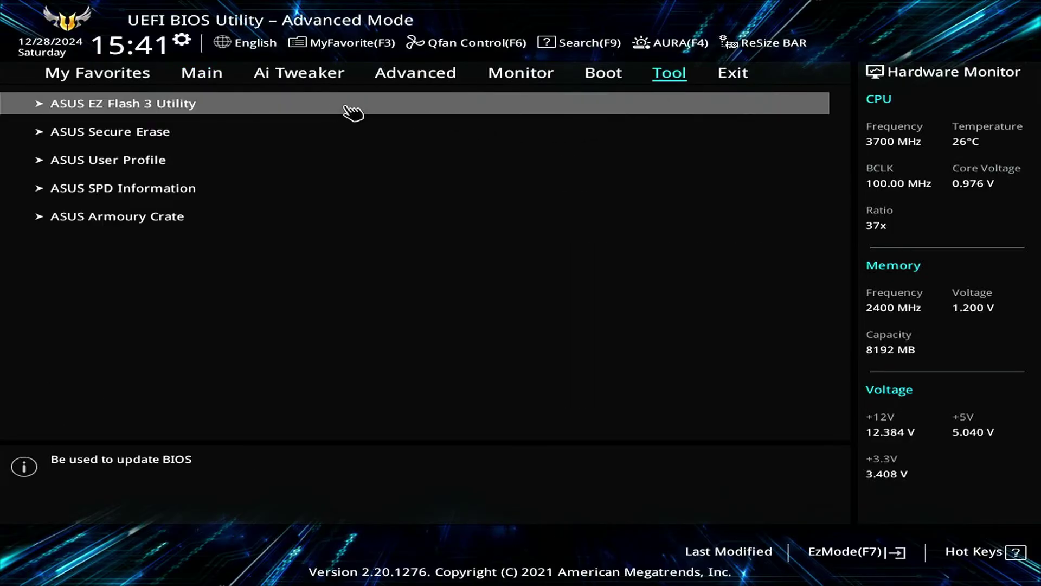
click(313, 108)
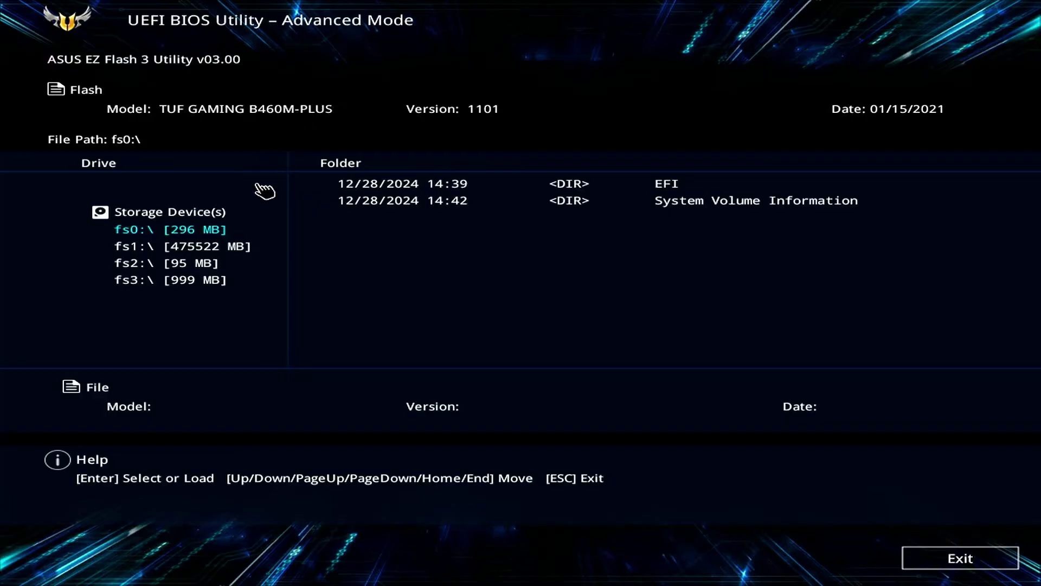
Step: Load TUF-GAMING-B460M-PLUS-ASUS-1601.CAP from the fs2 drive, flash the BIOS with it, and accept the system reset
click(198, 262)
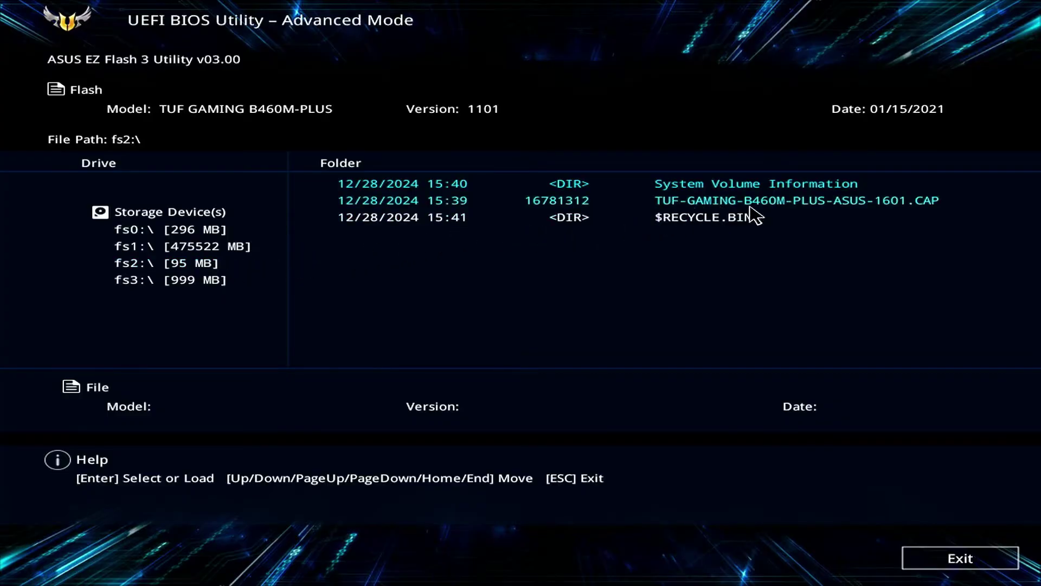
click(815, 204)
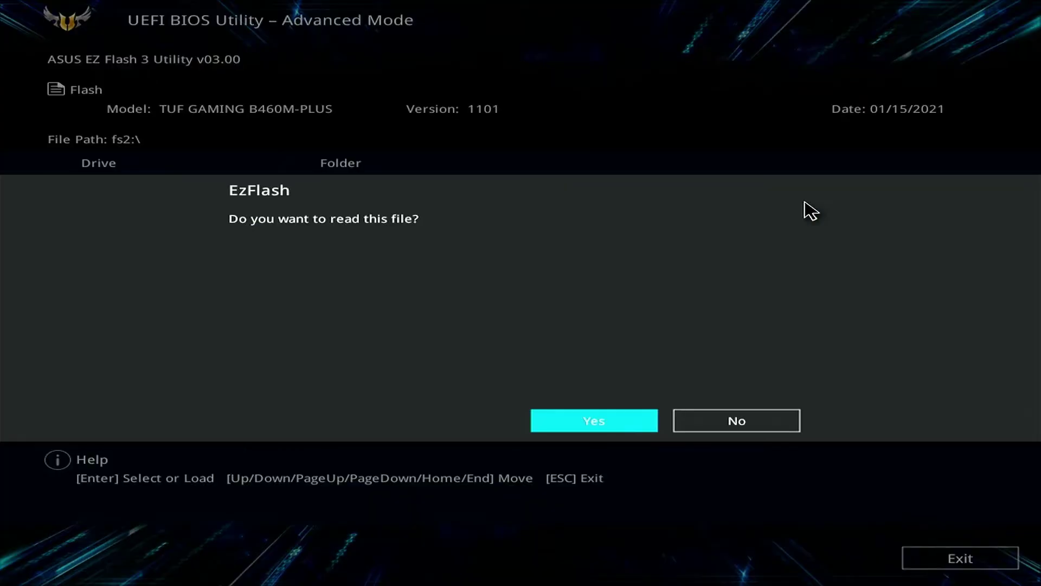
click(582, 426)
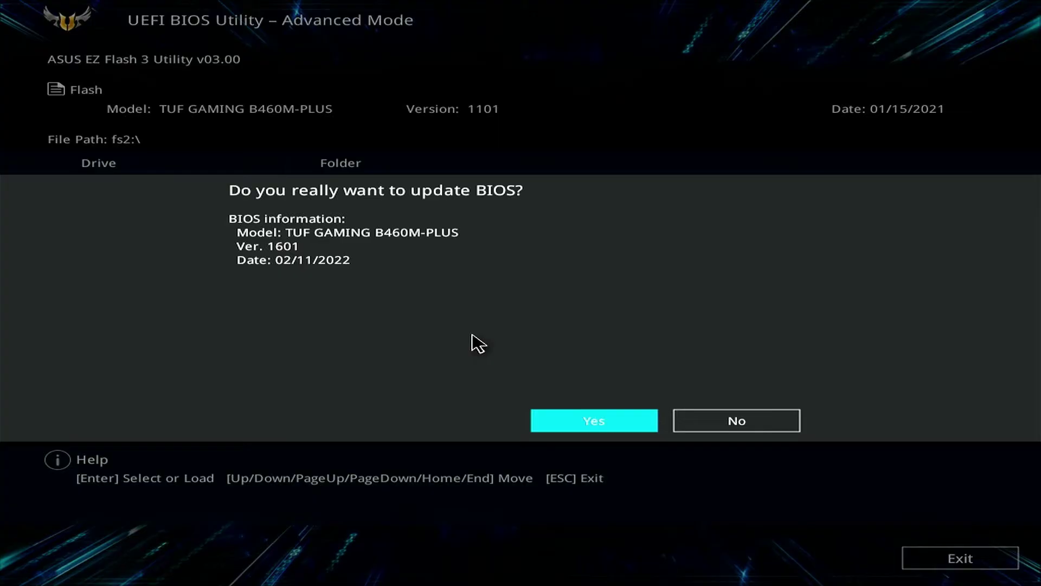
click(631, 423)
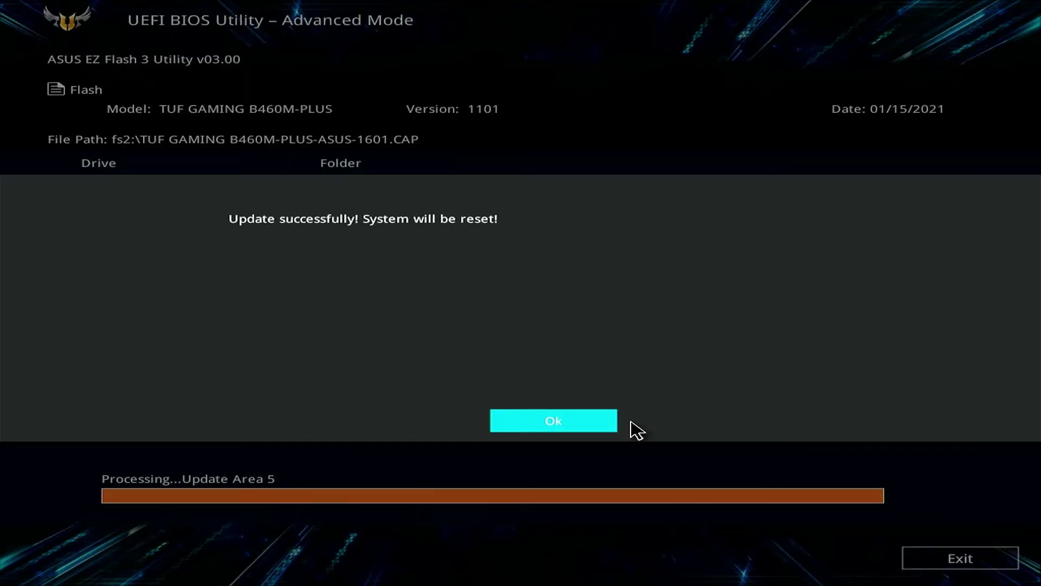
click(553, 420)
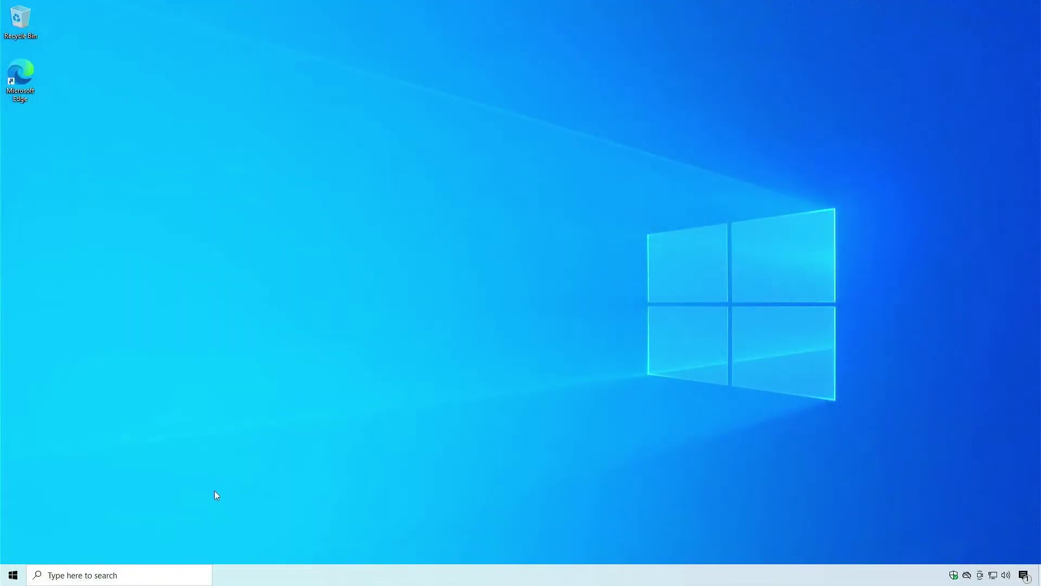
Step: Open System Information with msinfo32, check the BIOS Version/Date entry, and close the window
click(150, 573)
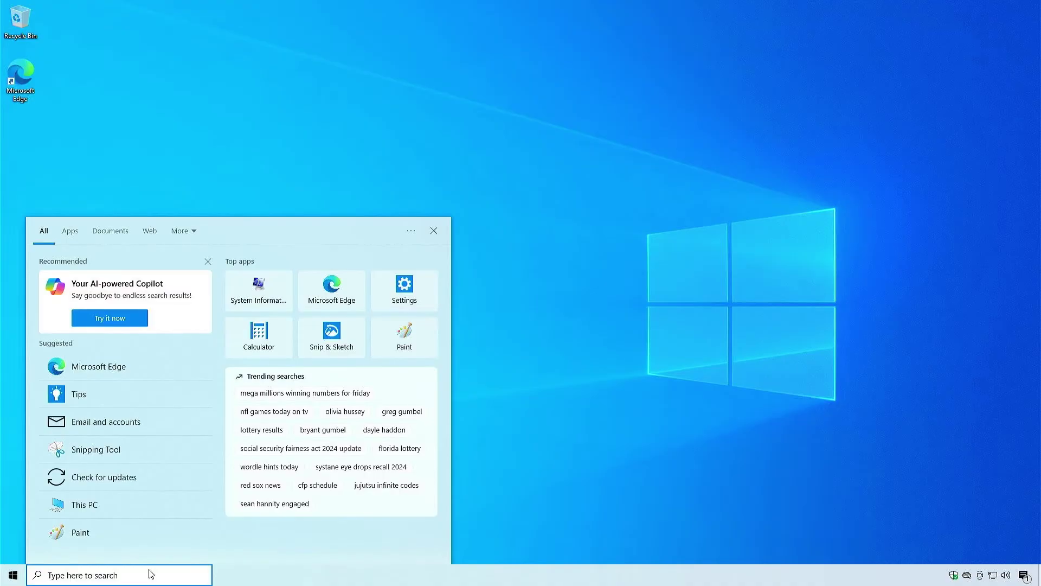
text(msinf)
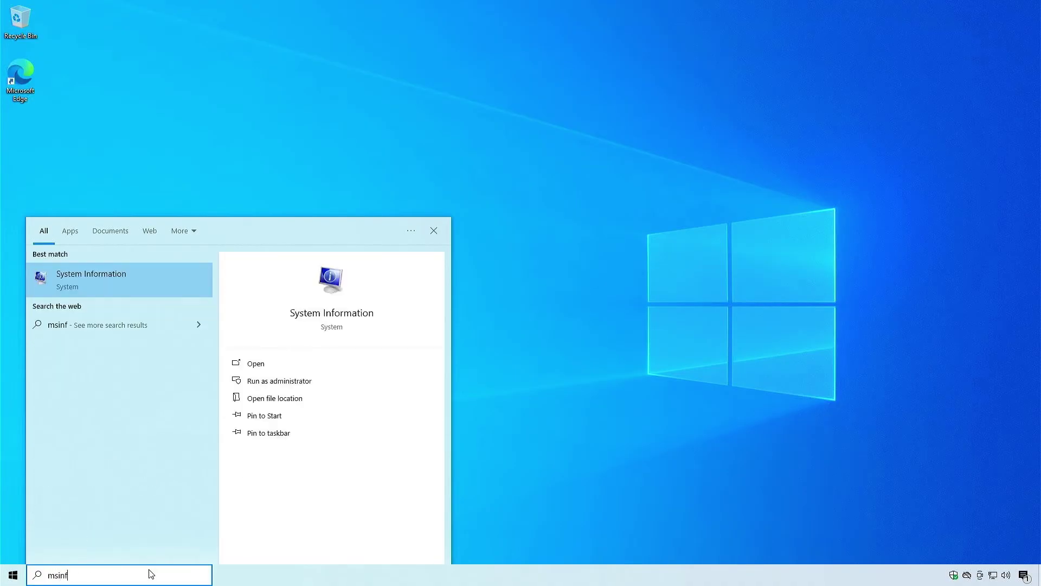
text(o32)
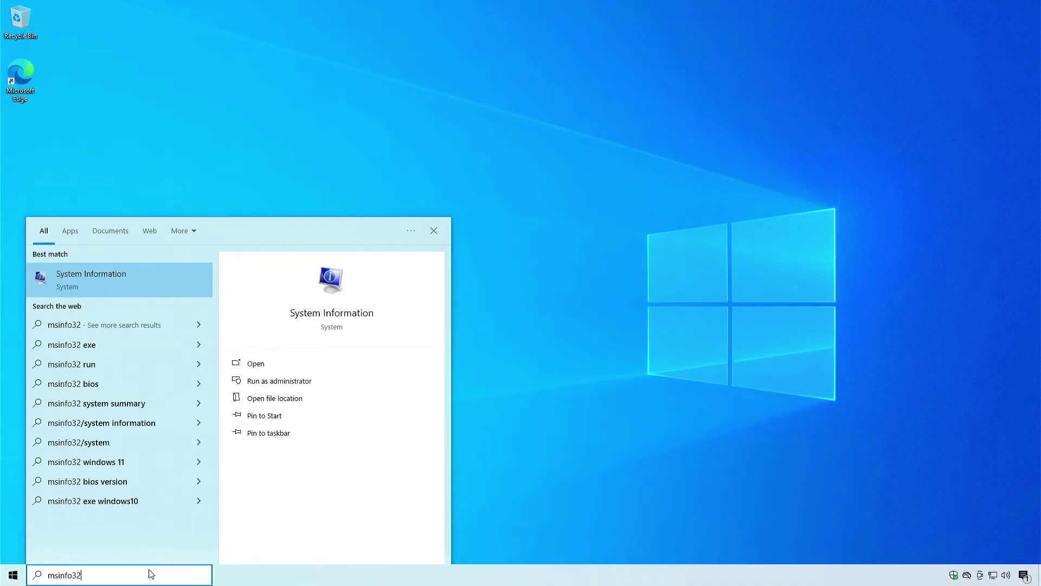
key(Return)
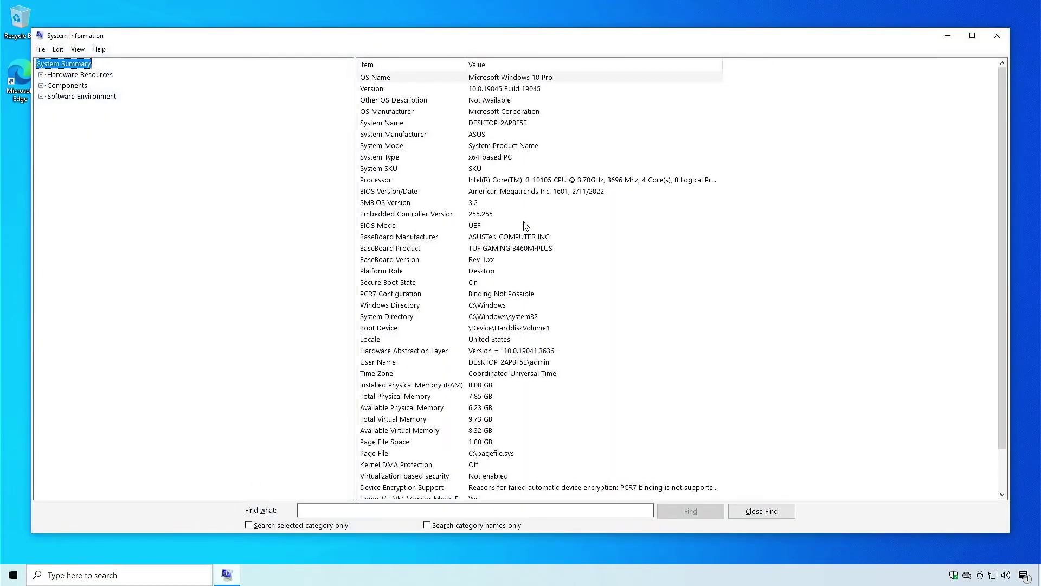
click(529, 193)
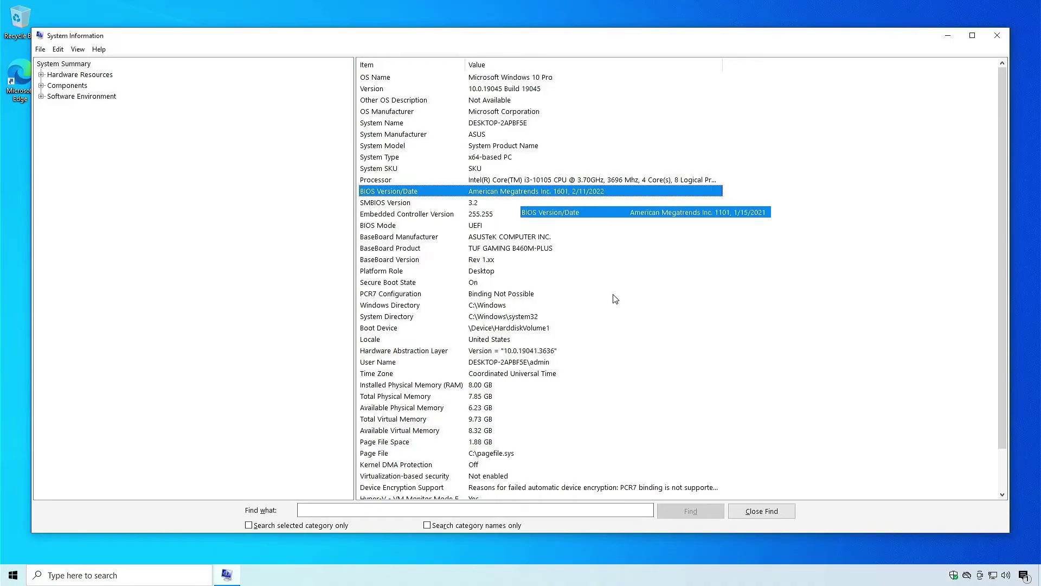
key(alt+F4)
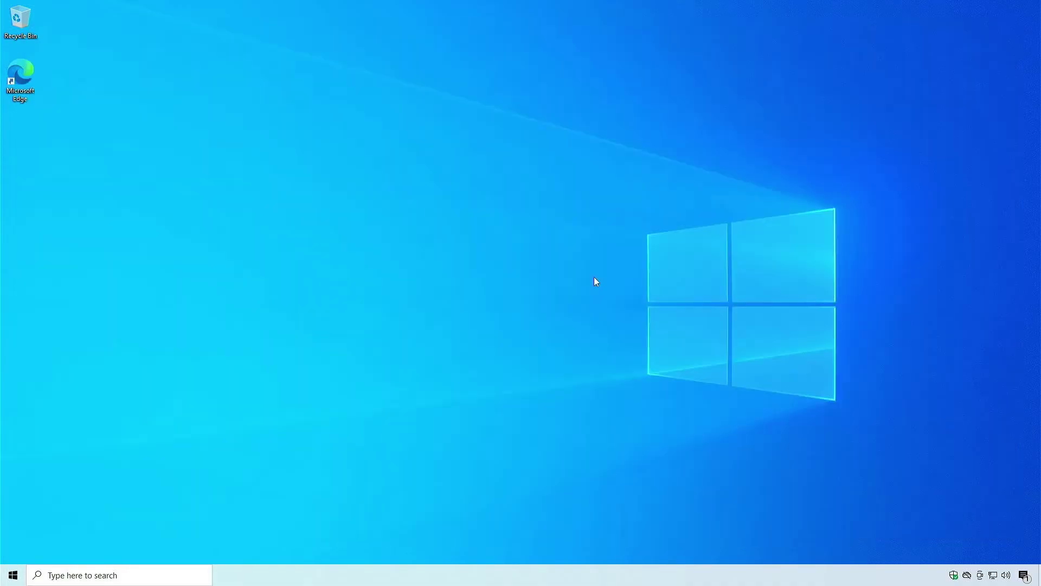
Step: Open Disk Management and delete the 99 MB FAT32 volume NEW VOLUME (D:), accepting the erasure of its data
right_click(13, 574)
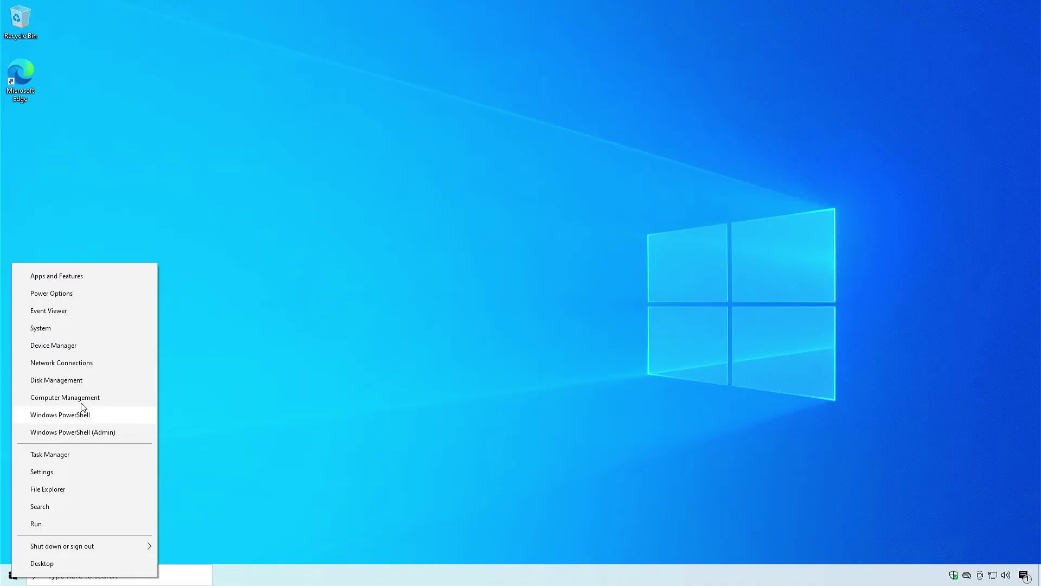
click(96, 380)
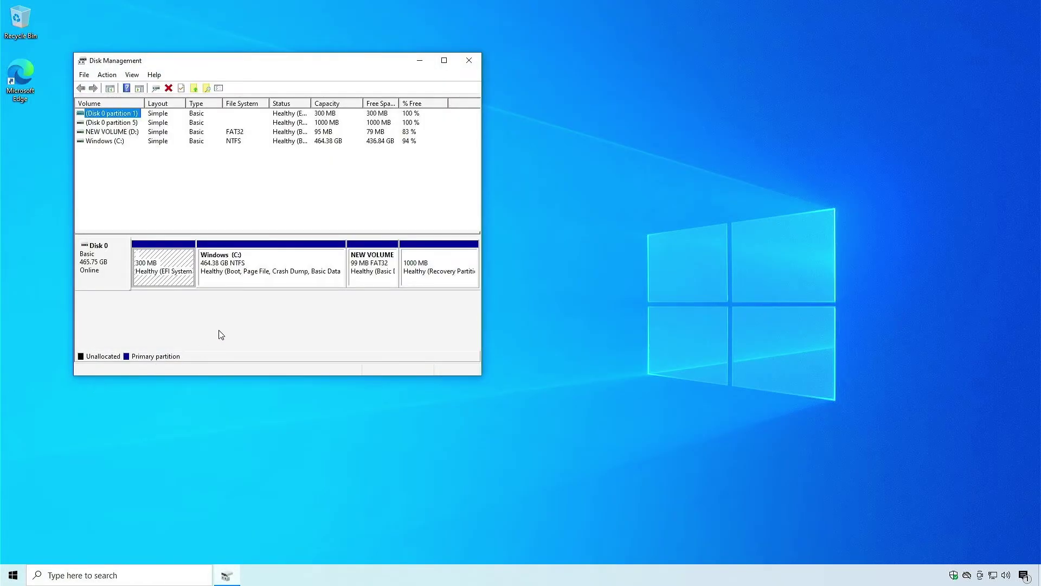
click(373, 274)
right_click(373, 274)
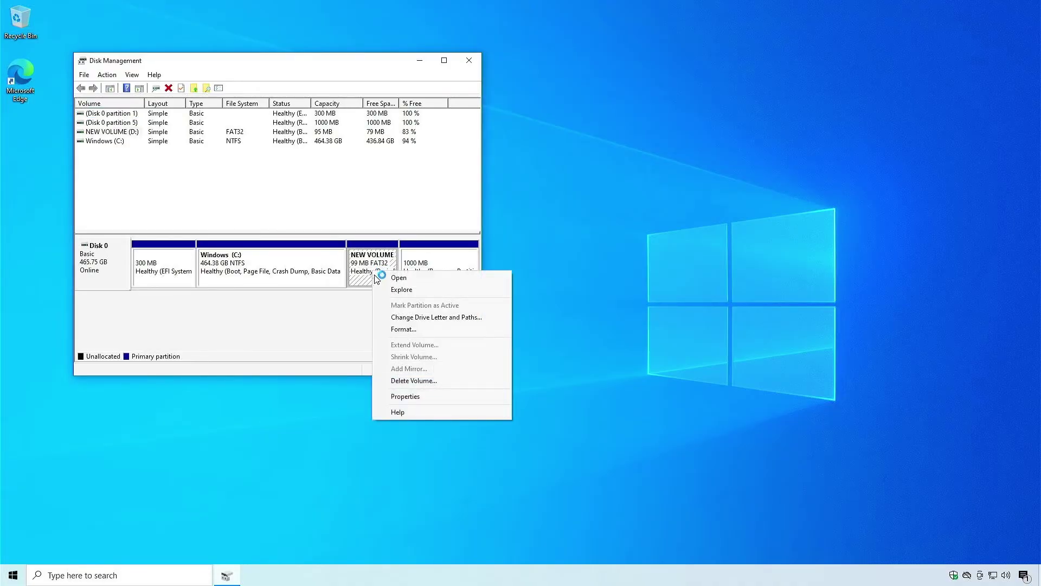
click(419, 380)
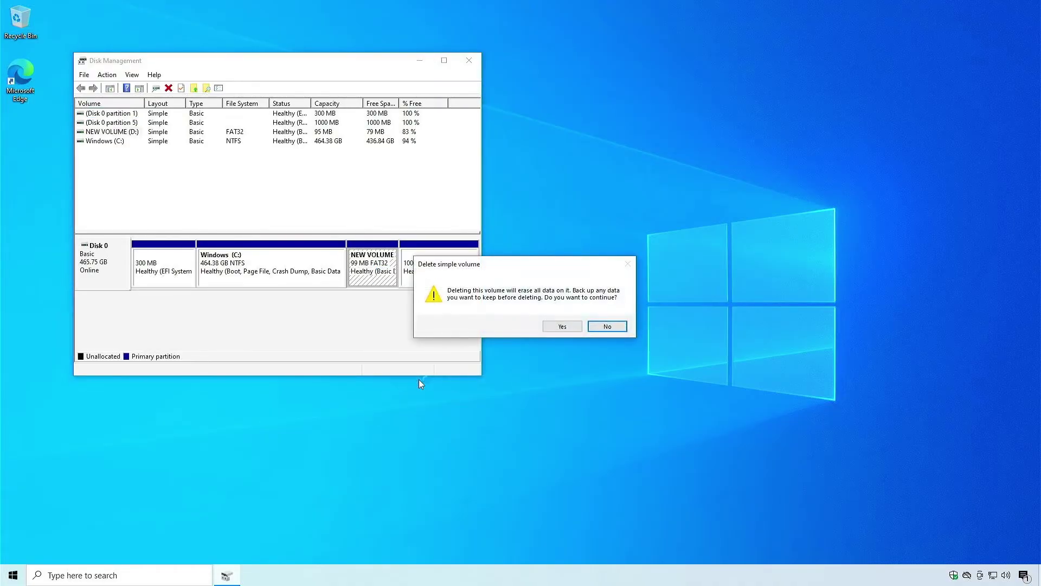
click(559, 328)
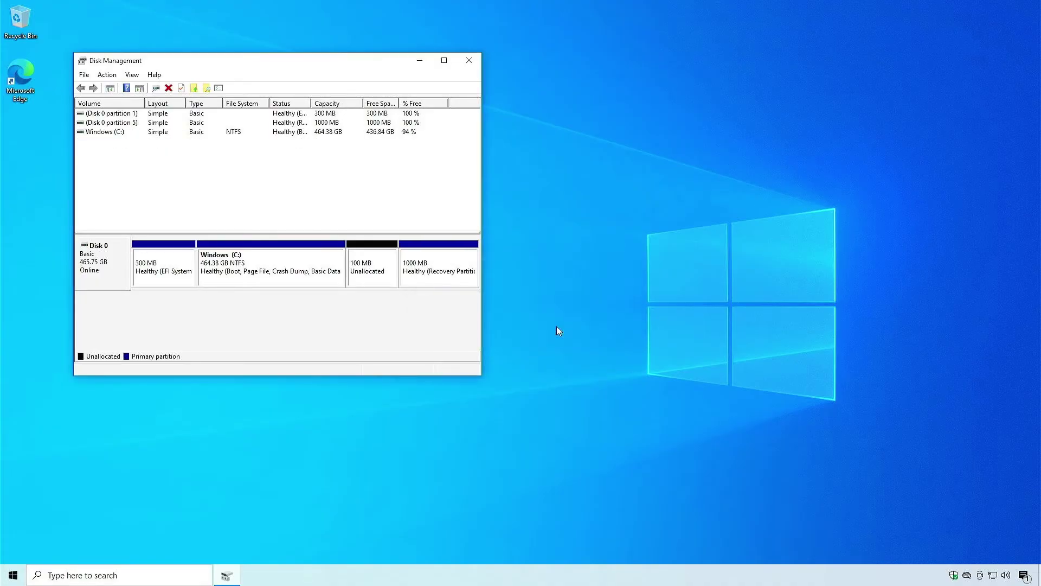
Step: Extend the Windows (C:) volume with 99 MB of the unallocated space on Disk 0
right_click(266, 260)
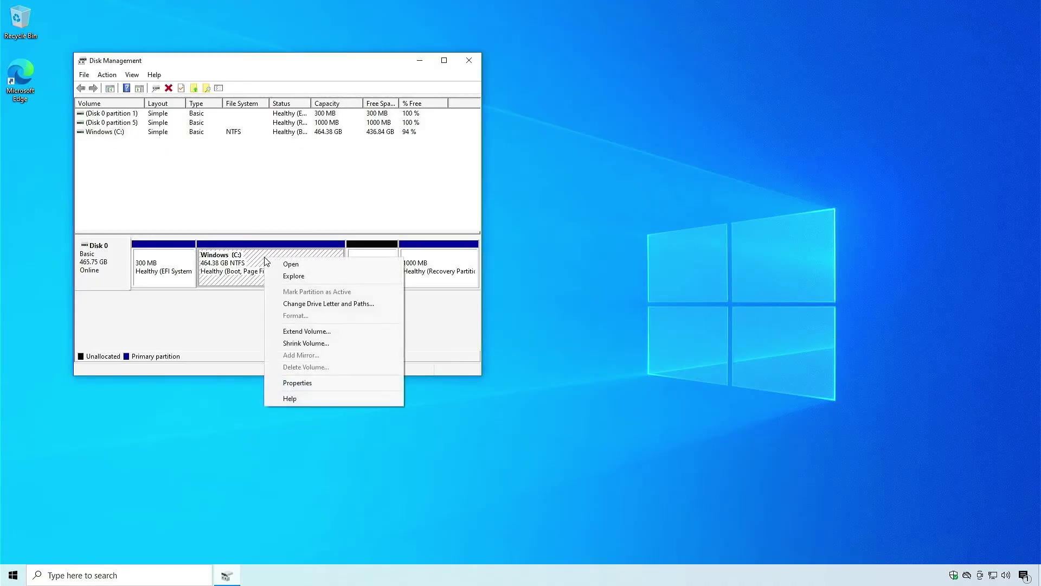
click(292, 332)
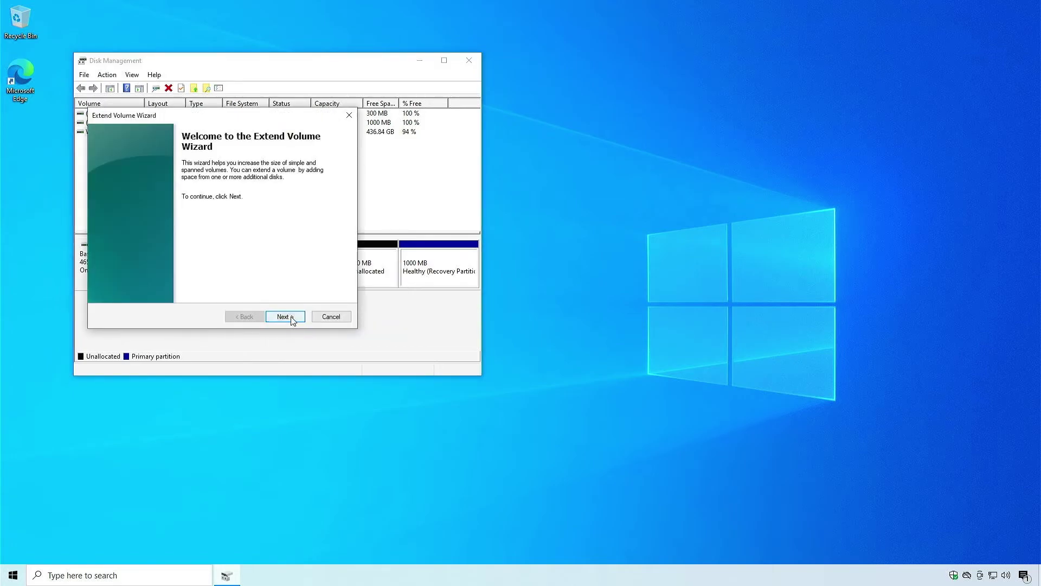
click(291, 317)
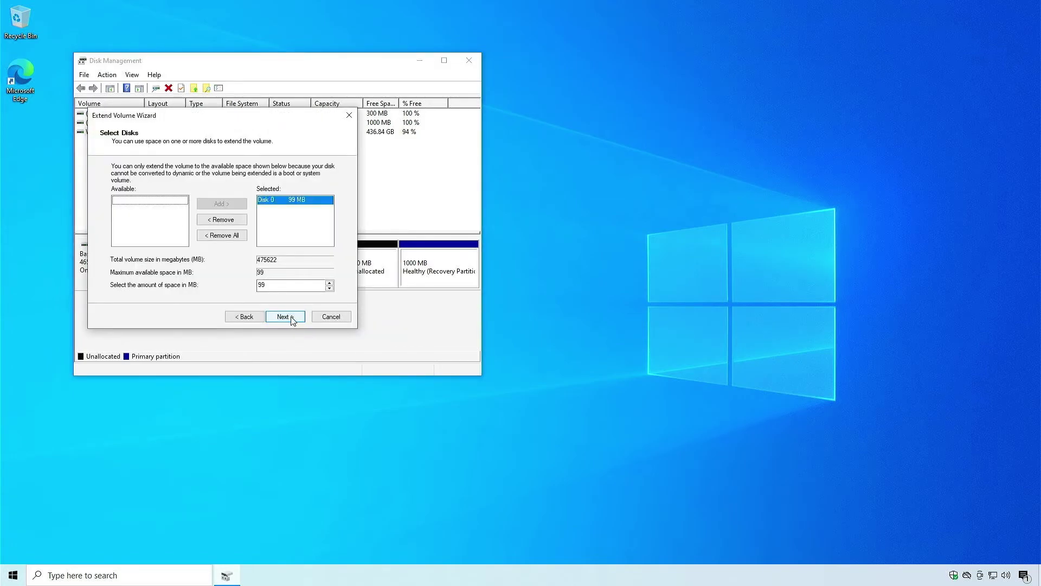
click(292, 319)
click(286, 317)
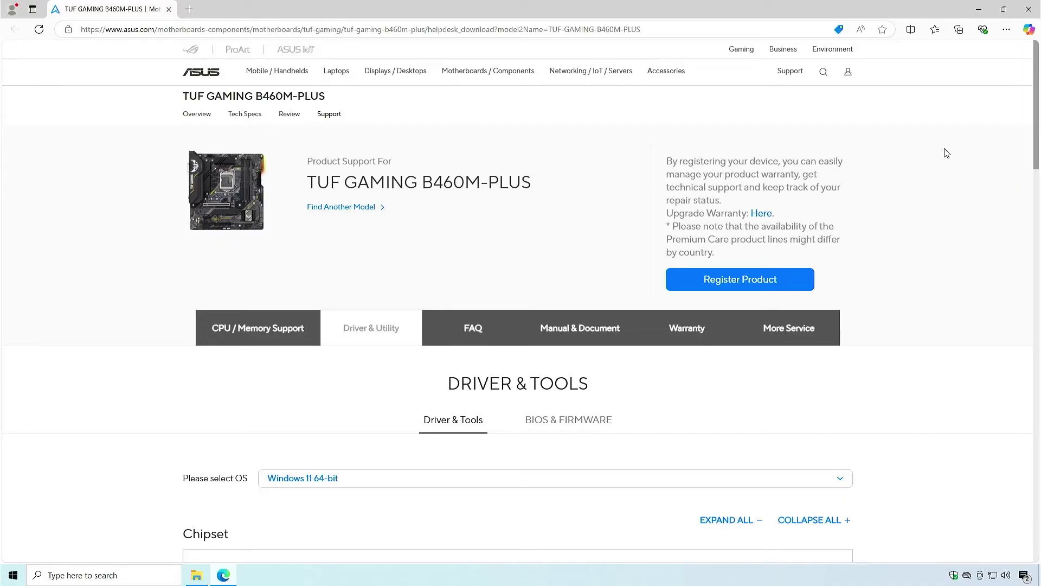
Step: Expand all driver entries on the TUF GAMING B460M-PLUS support page and download the ASUS AI Suite 3 V3.01.10 Install Program
scroll(946, 153, down, 2)
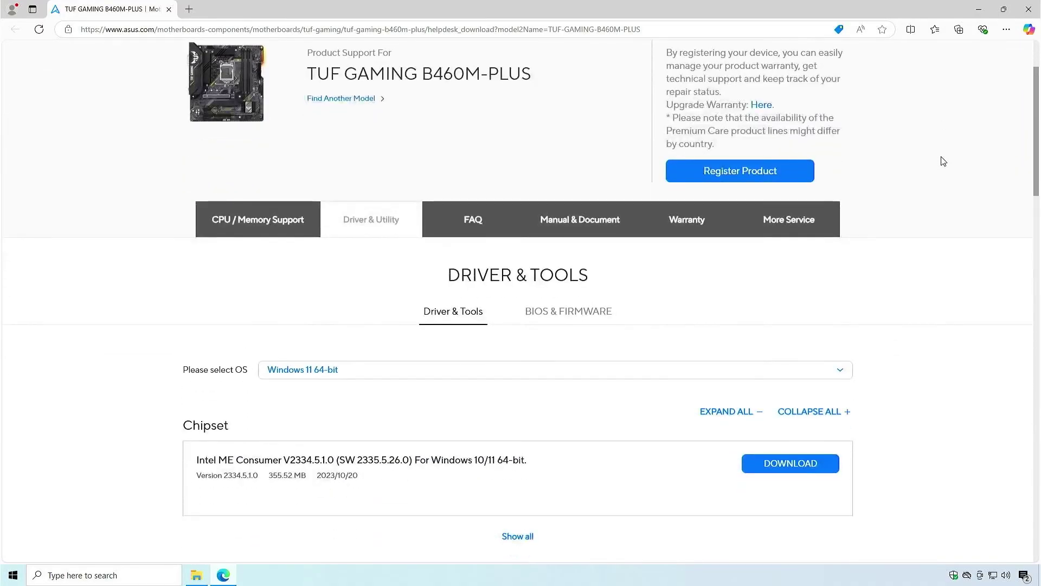
click(736, 402)
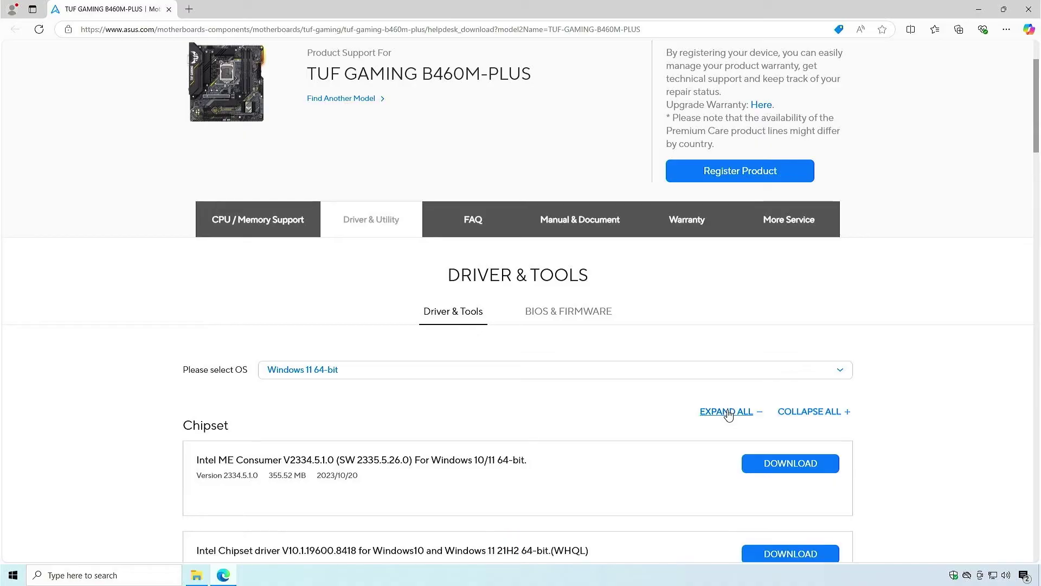
scroll(916, 356, down, 10)
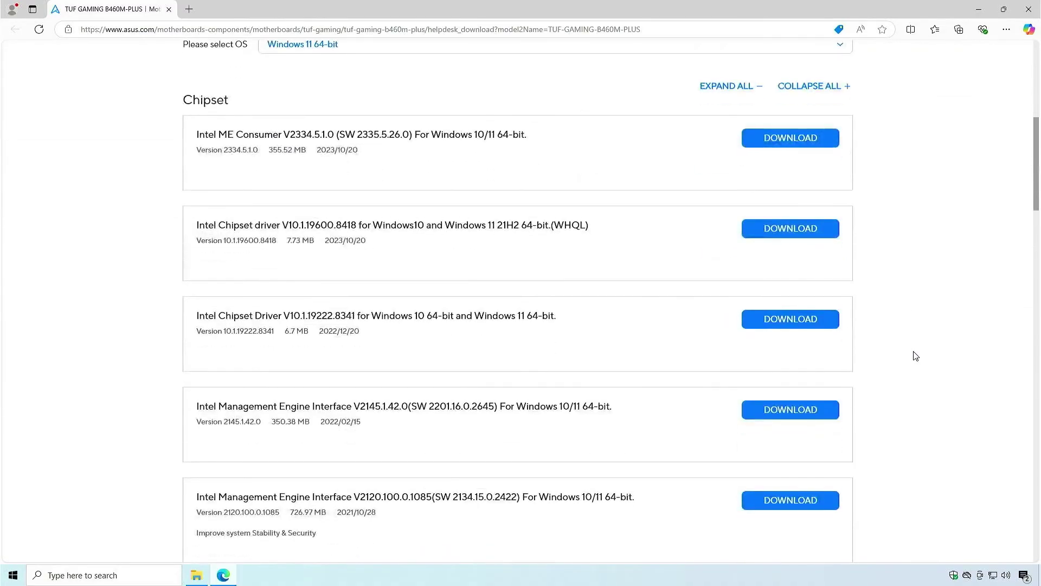
scroll(915, 356, down, 3)
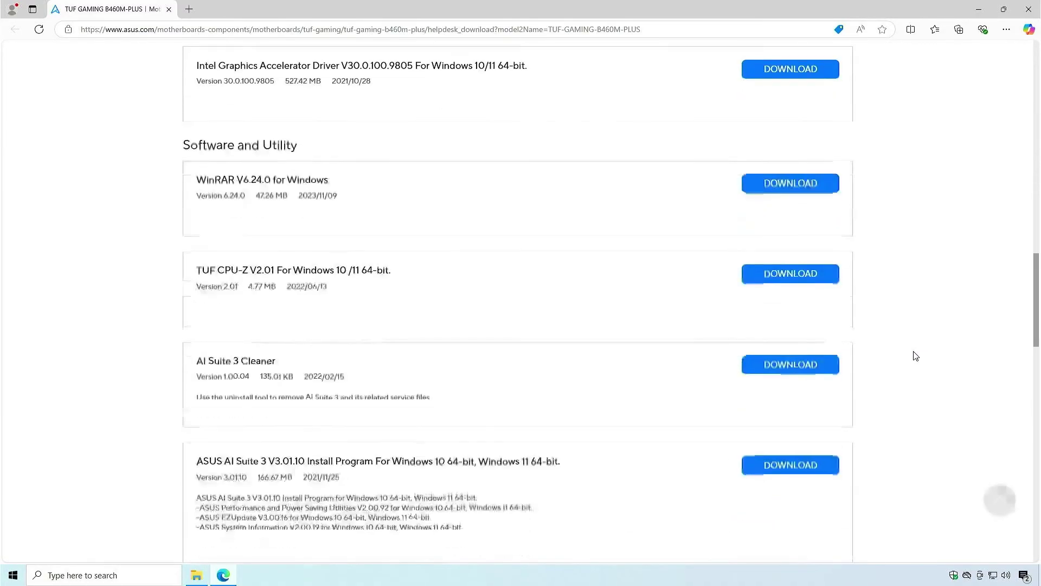
scroll(916, 355, down, 2)
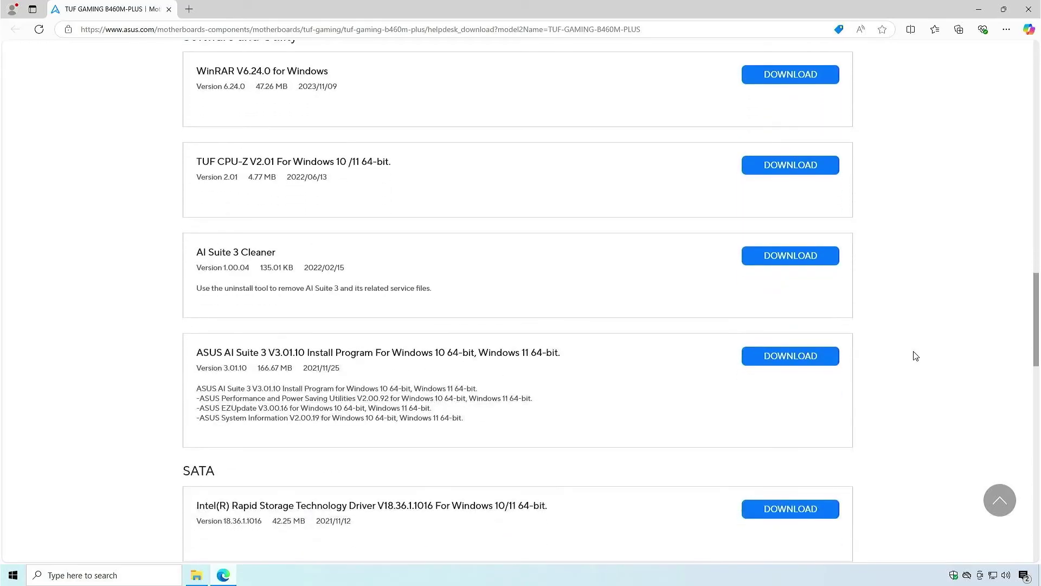
click(833, 363)
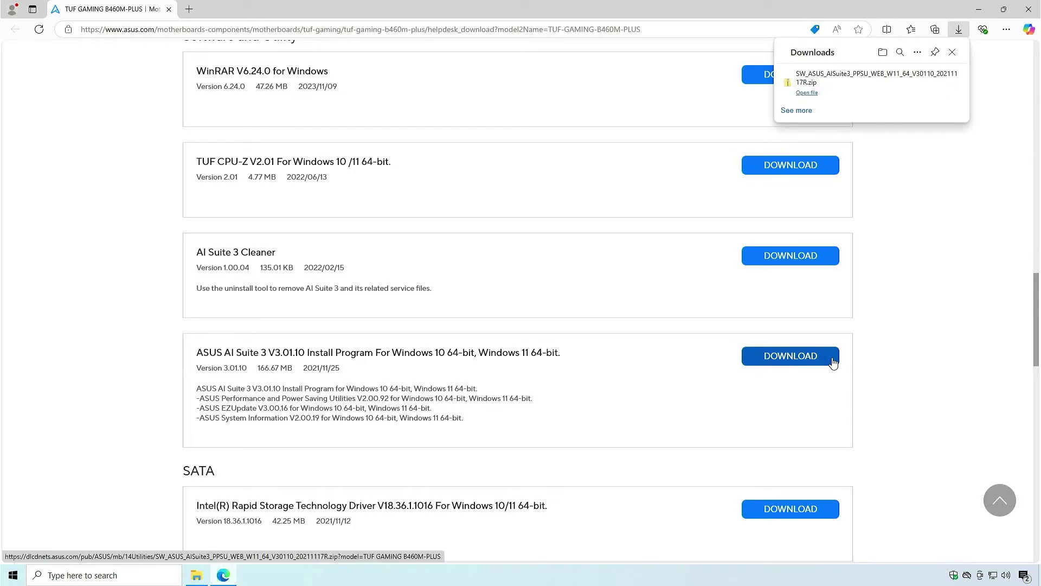
Step: Show the AI Suite 3 zip in the Downloads folder, minimize the browser, and extract the archive to its default folder
click(883, 53)
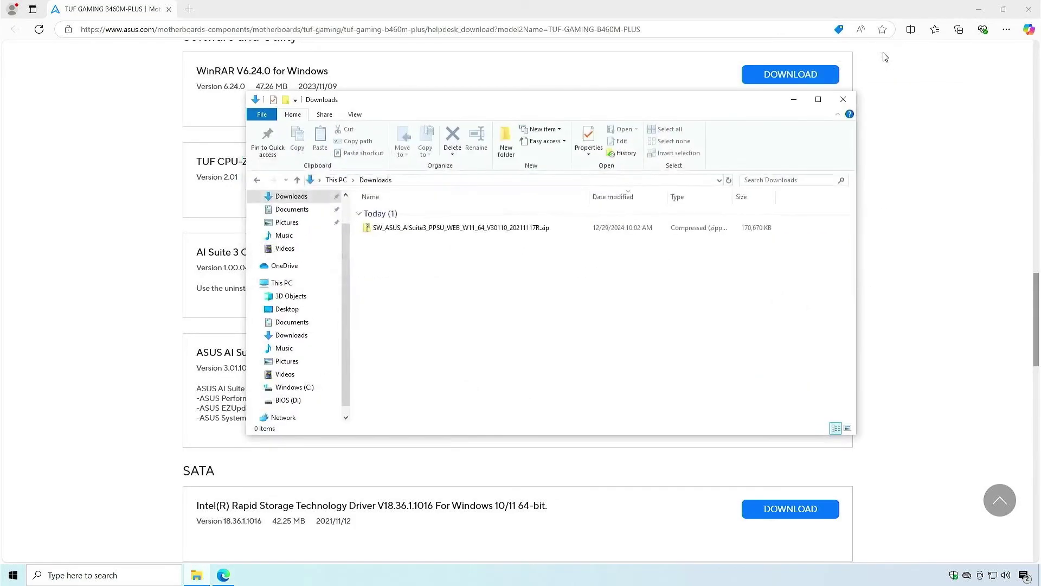
click(976, 10)
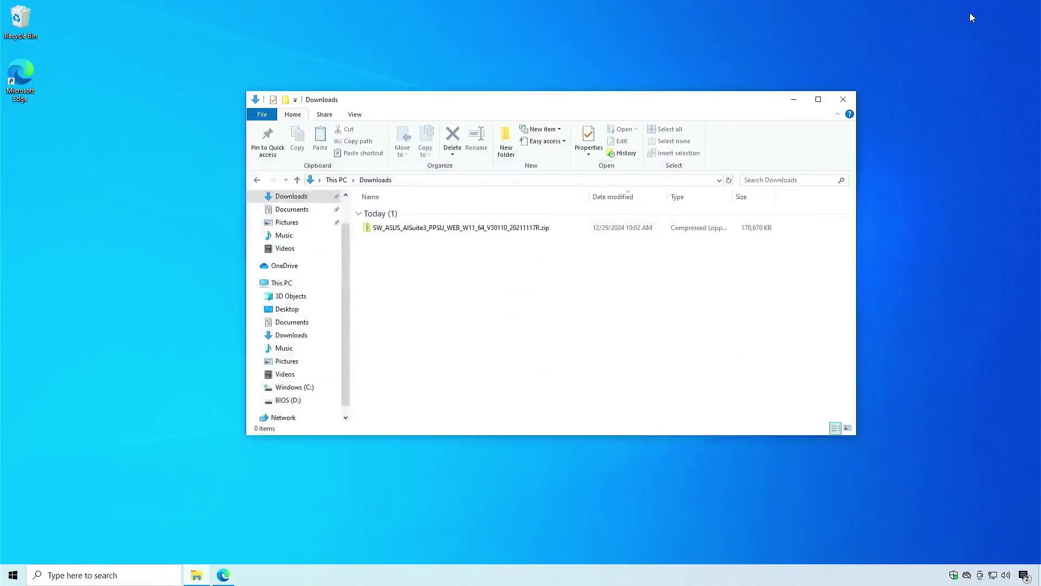
click(556, 231)
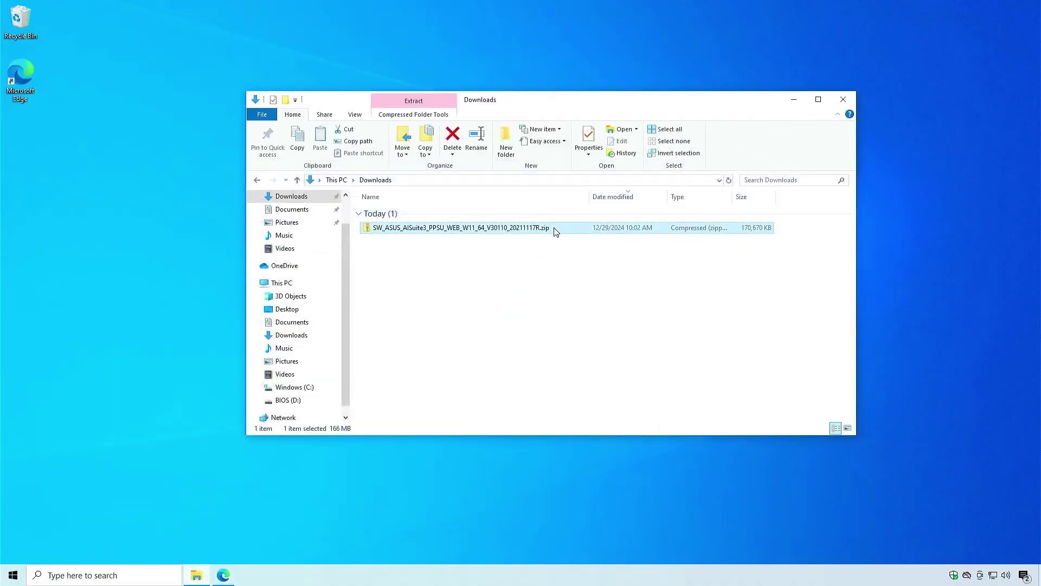
right_click(555, 231)
click(593, 264)
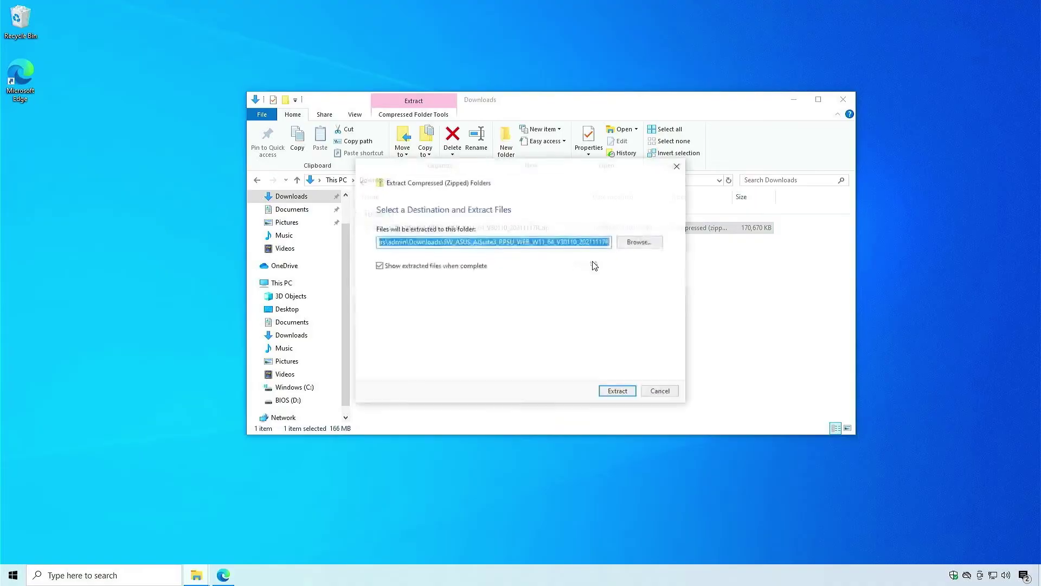
click(610, 393)
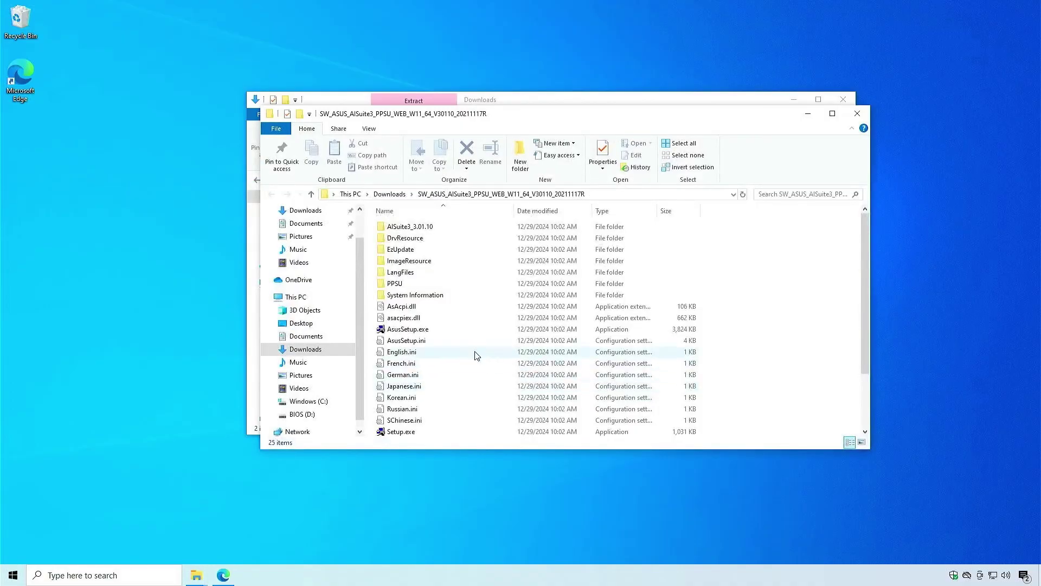
Step: Run AsusSetup.exe from the extracted folder, allow both security warnings, and minimize the two File Explorer windows
double_click(443, 329)
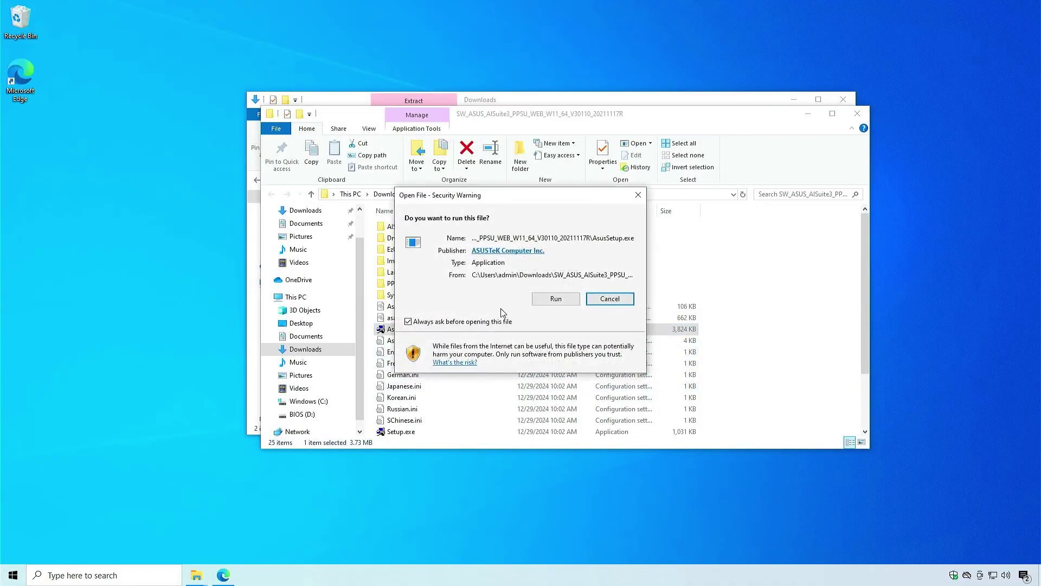
click(546, 299)
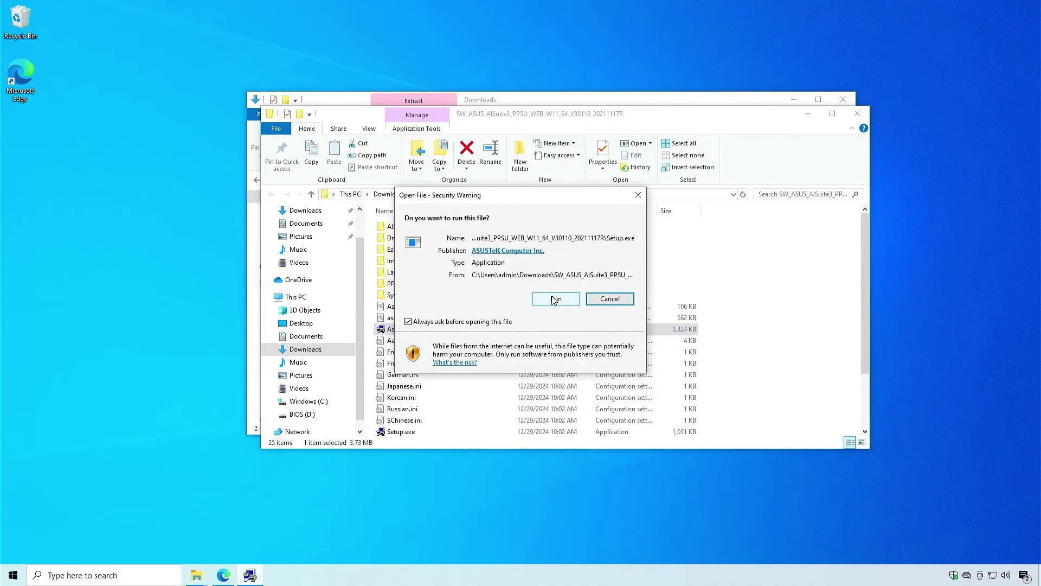
click(553, 299)
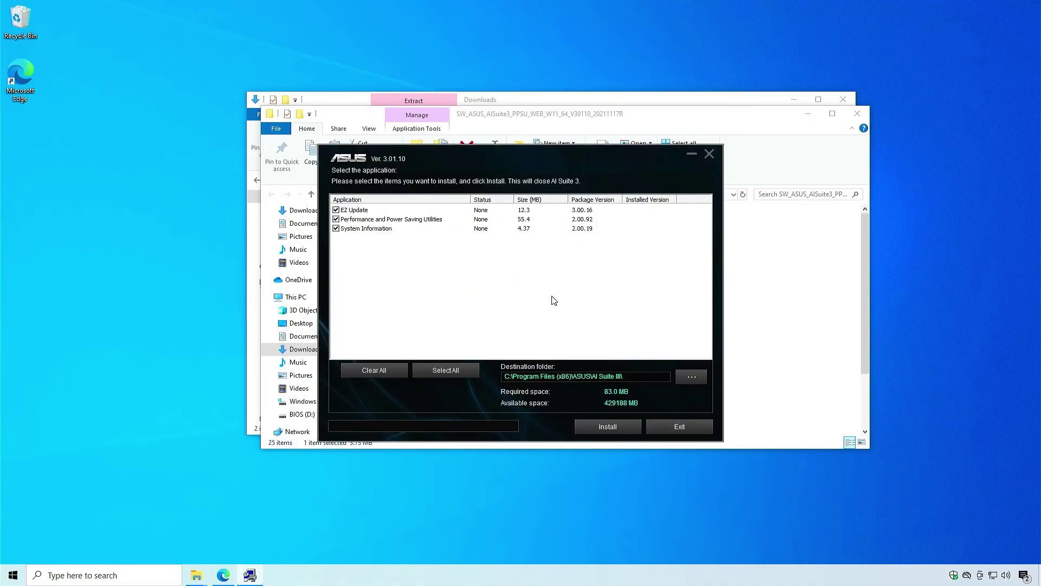
click(802, 112)
click(794, 100)
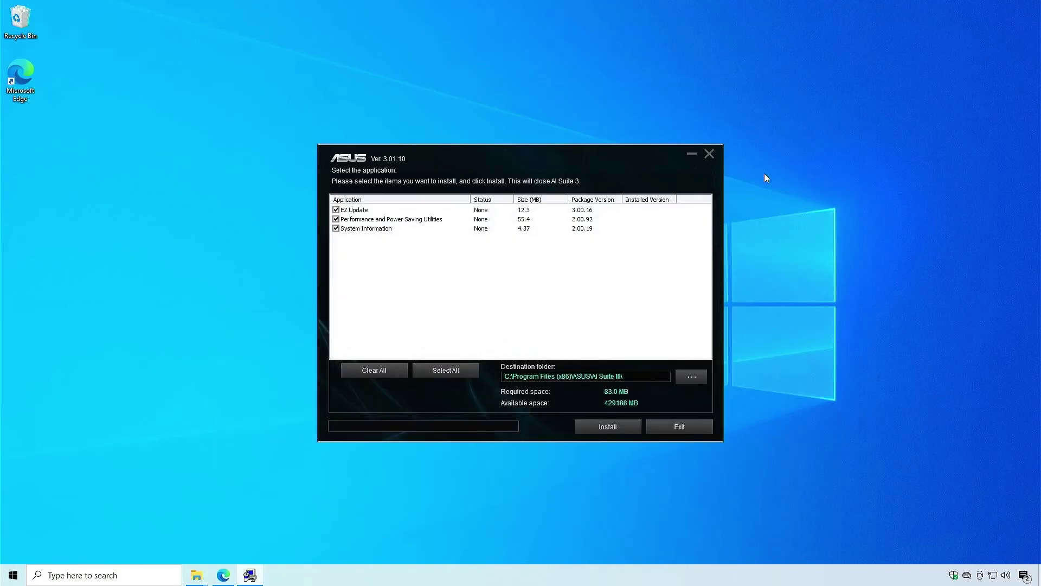
Step: Install EZ Update, Performance and Power Saving Utilities and System Information, and accept the reboot
click(613, 424)
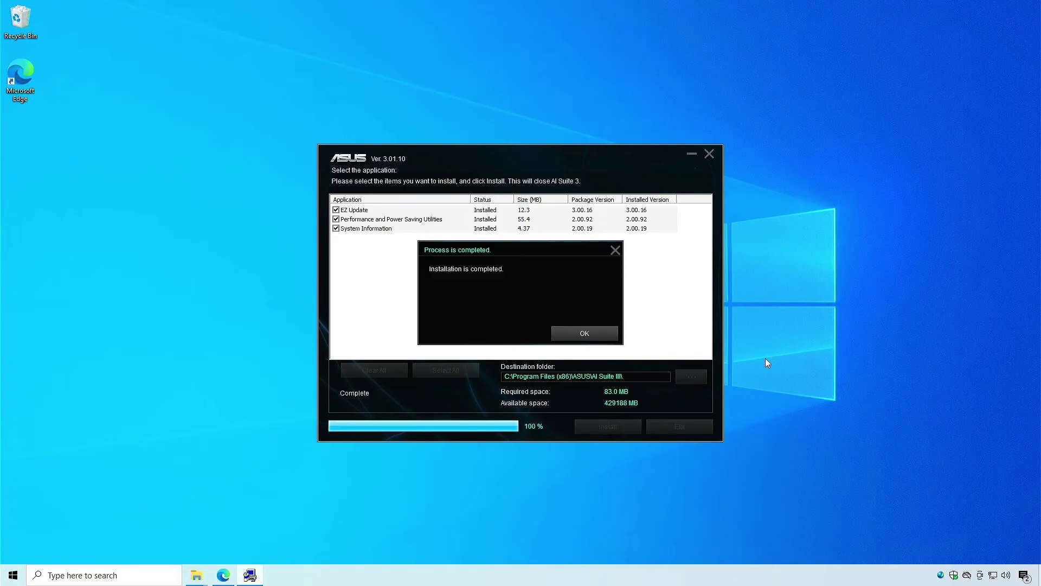
click(615, 337)
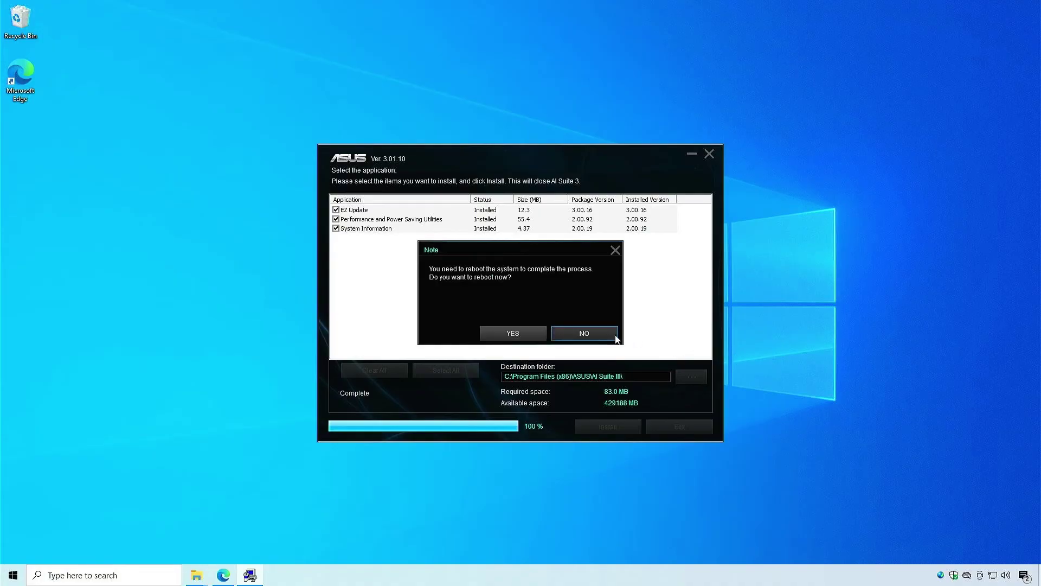
click(540, 334)
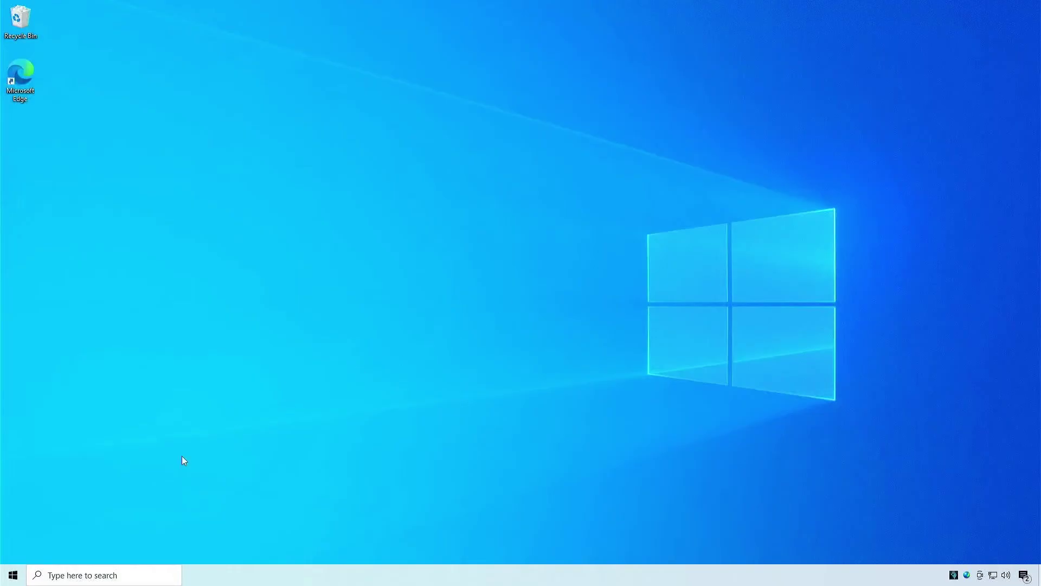
Step: Launch AI Suite 3 and open its EZ Update utility
click(13, 574)
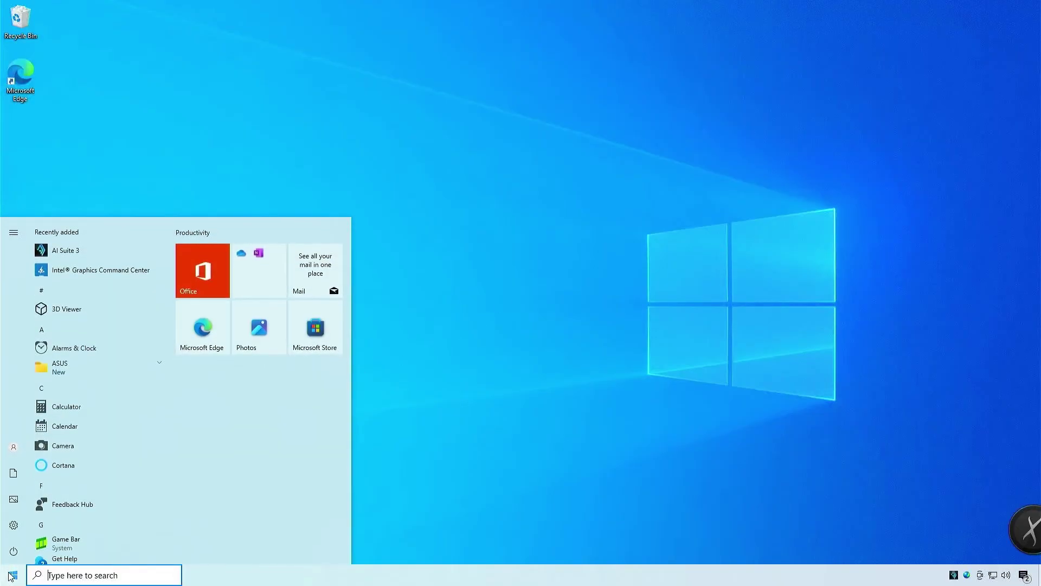
click(95, 252)
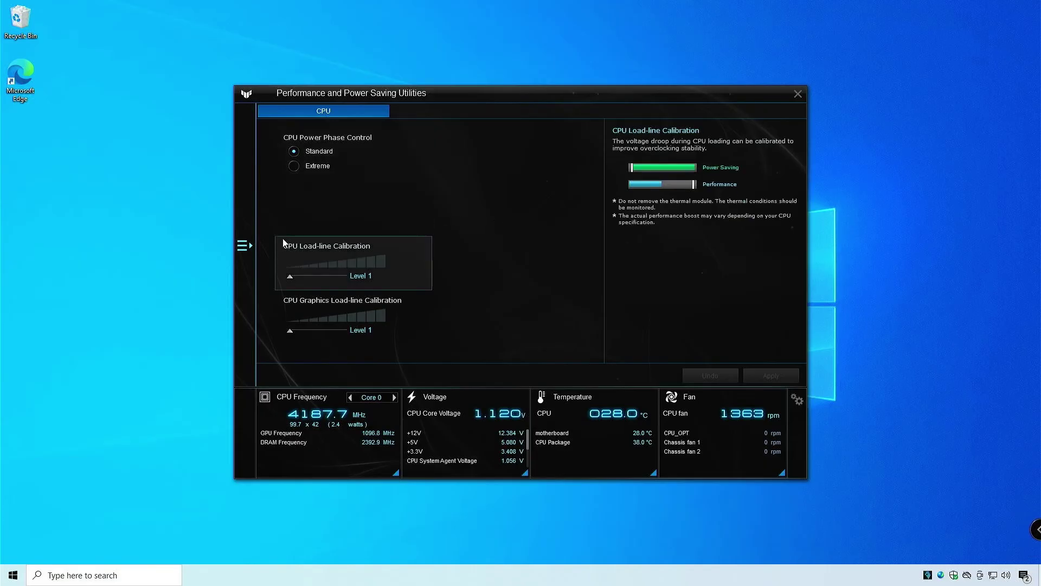
click(251, 248)
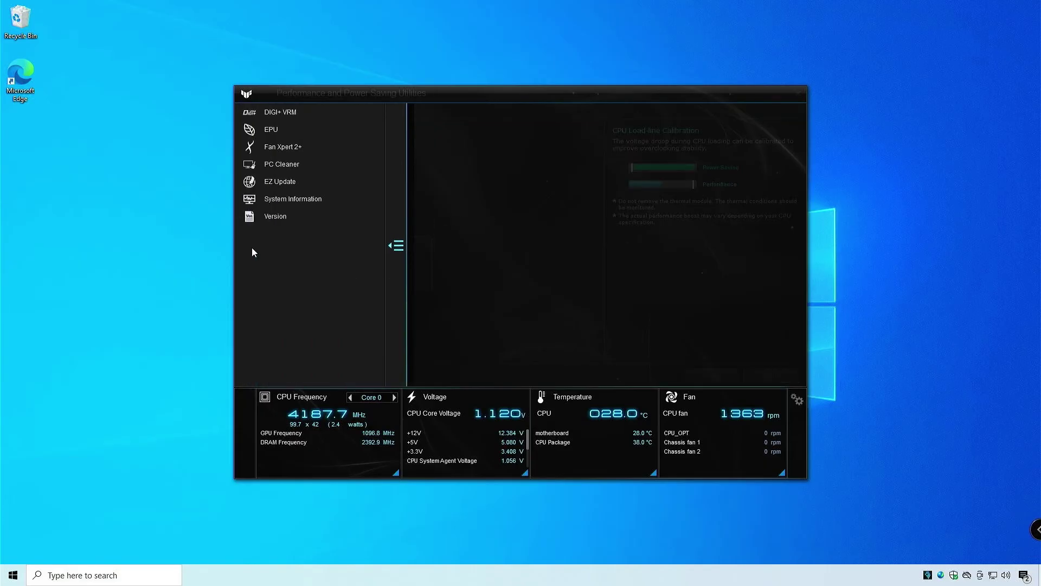
click(308, 186)
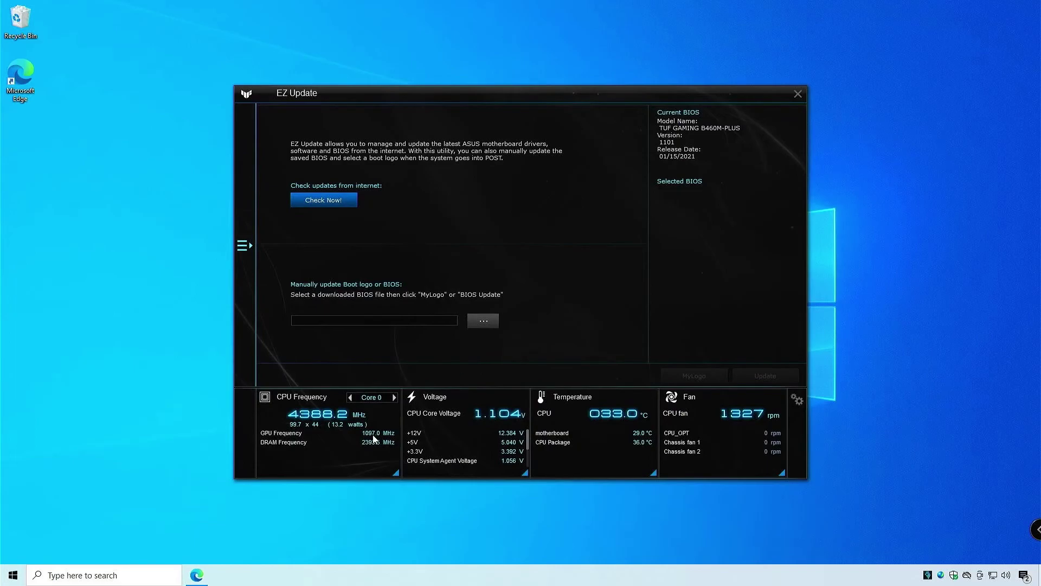
Step: Switch to Microsoft Edge and download TUF GAMING B460M-PLUS BIOS 1601 from the BIOS & FIRMWARE section of the support page
click(197, 574)
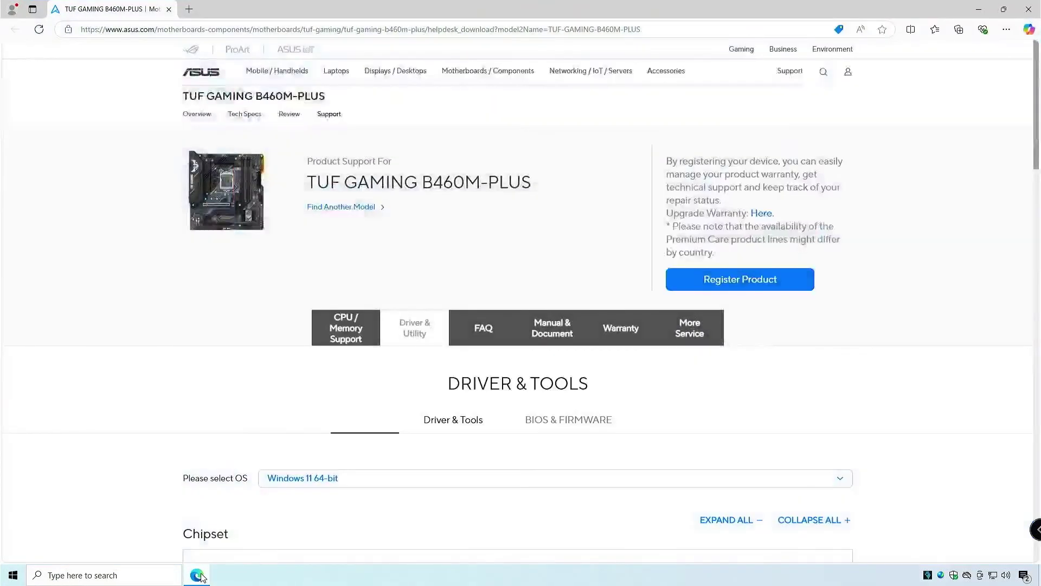
click(562, 426)
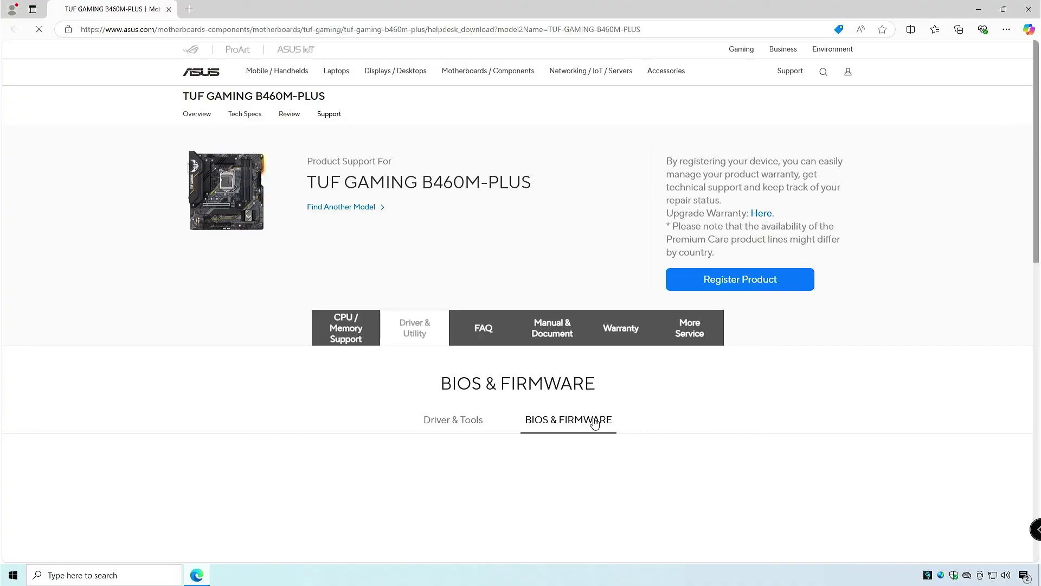
scroll(691, 405, down, 1)
scroll(691, 406, down, 3)
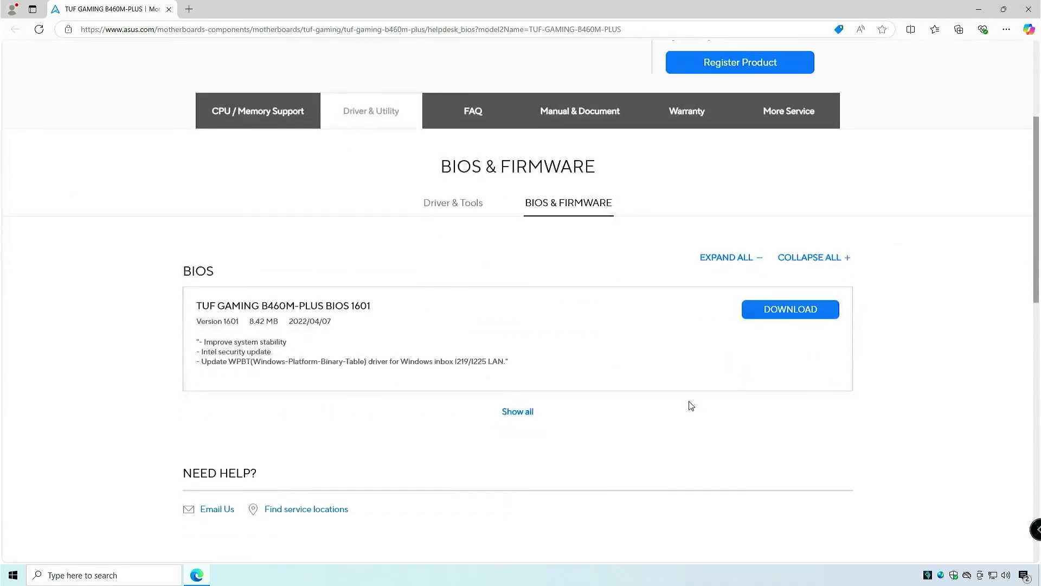
click(776, 319)
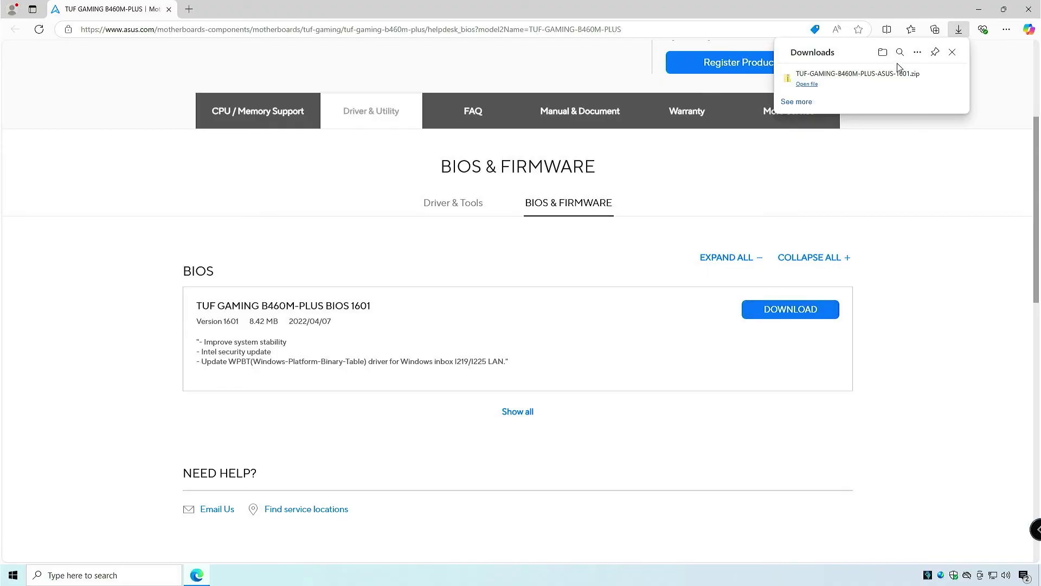
Step: Extract TUF-GAMING-B460M-PLUS-ASUS-1601.zip into its default folder in Downloads, minimizing the browser and closing both File Explorer windows
click(882, 52)
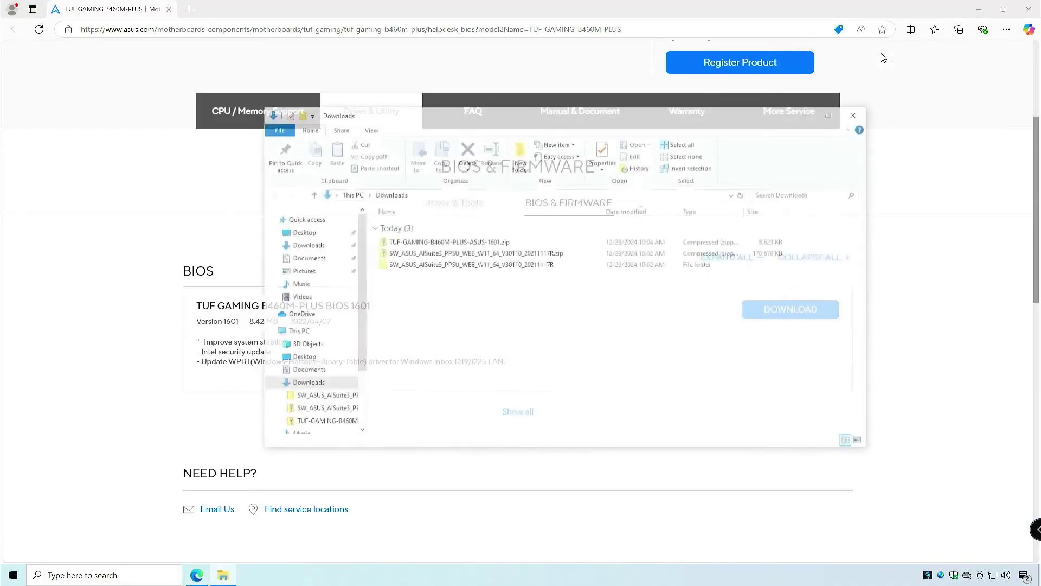
click(974, 15)
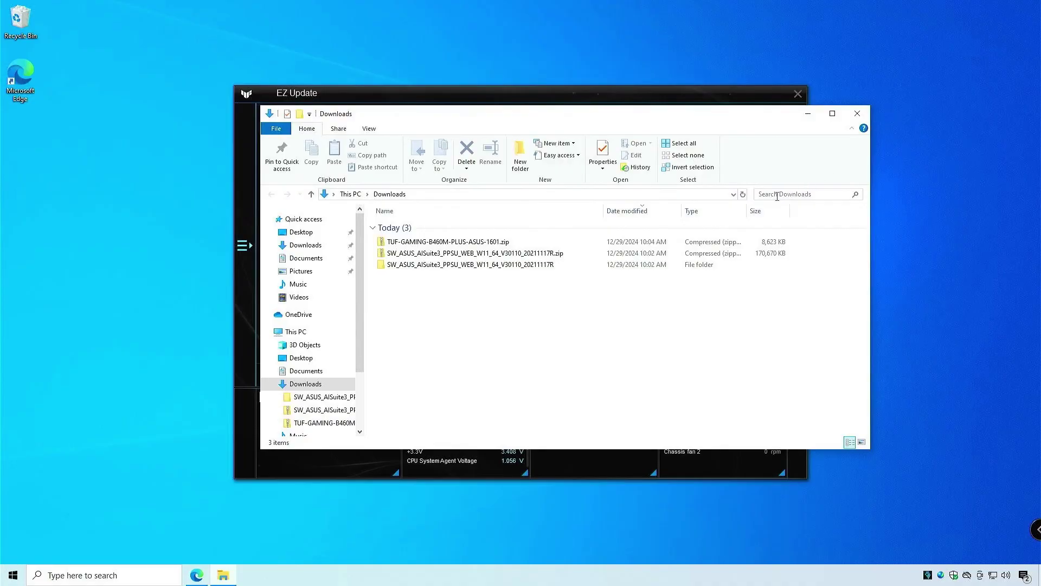
click(542, 242)
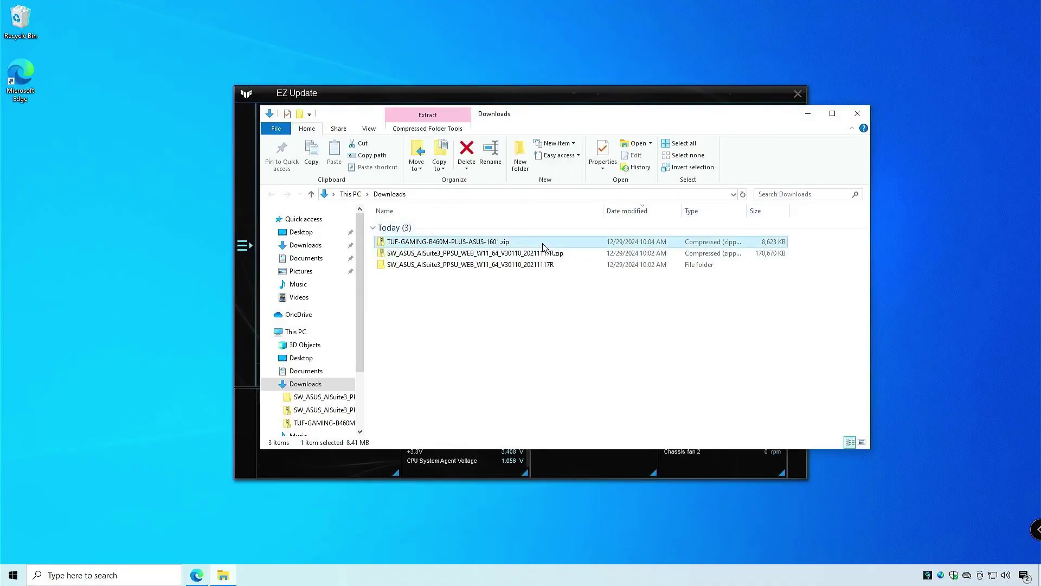
right_click(568, 242)
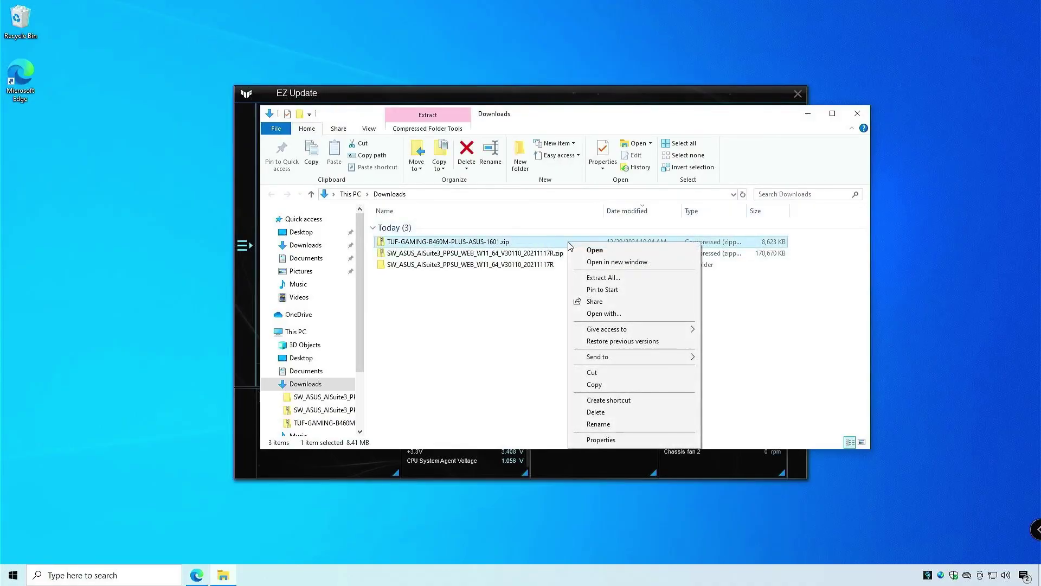
click(598, 278)
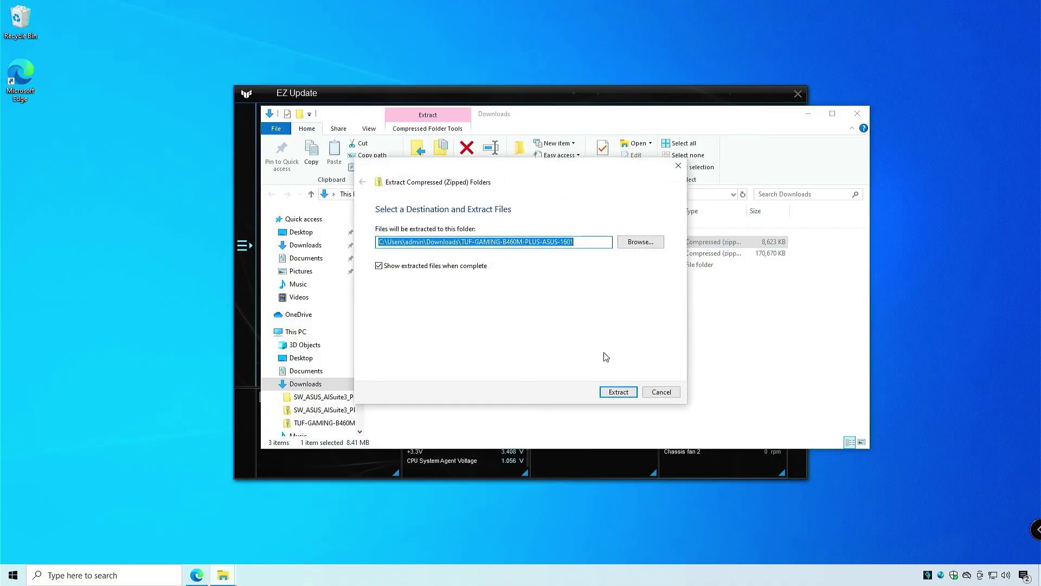
click(618, 391)
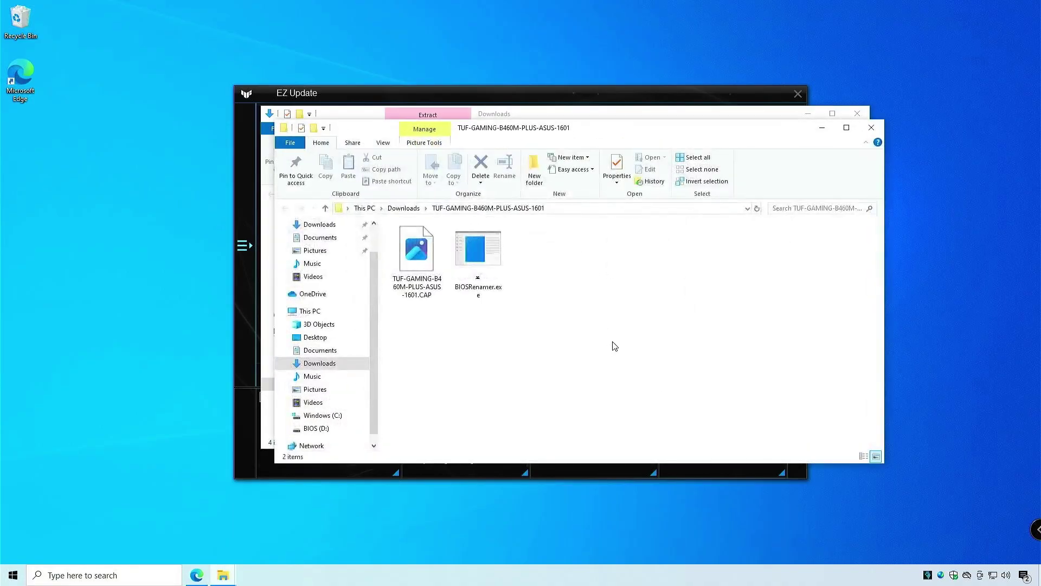
click(873, 129)
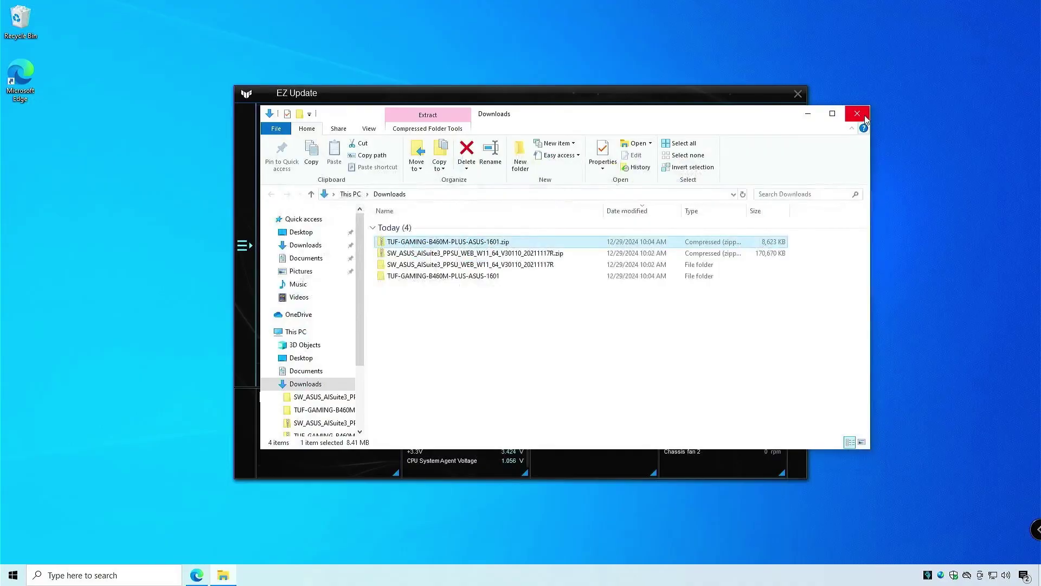
click(865, 118)
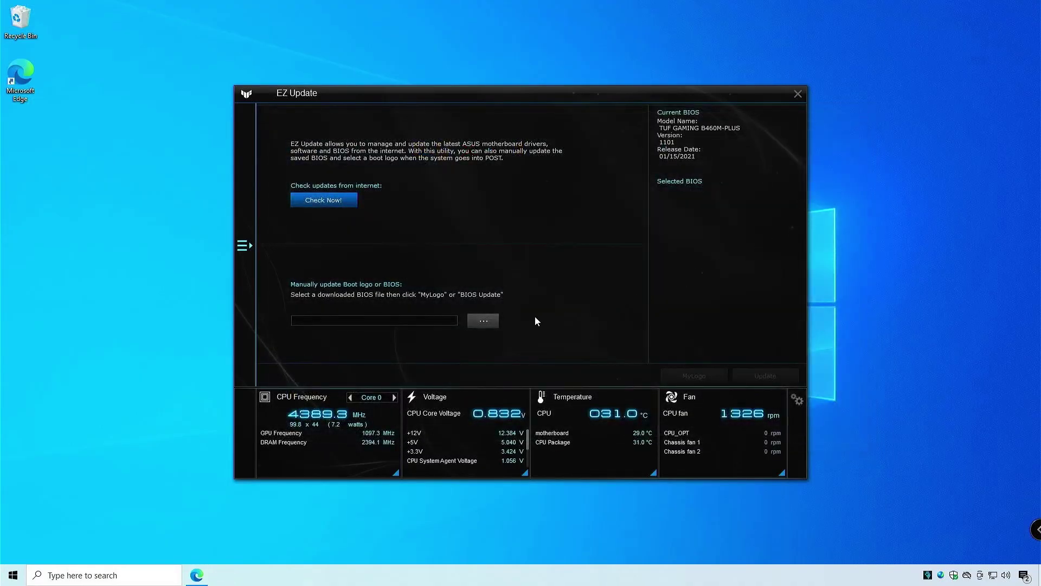
Step: Load TUF-GAMING-B460M-PLUS-ASUS-1601.CAP from the extracted Downloads folder as the BIOS file for the manual update in EZ Update
click(498, 321)
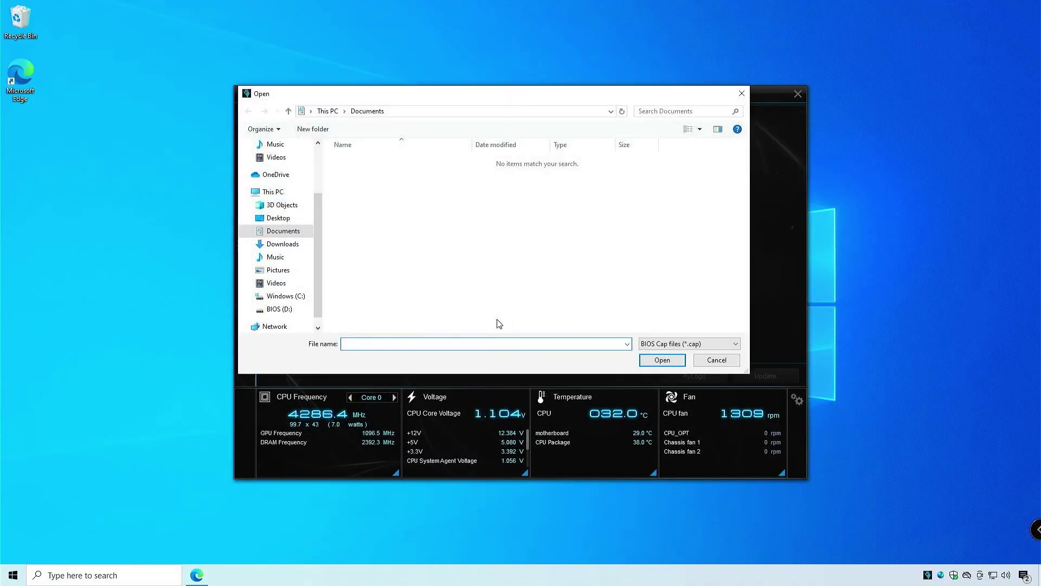
click(301, 245)
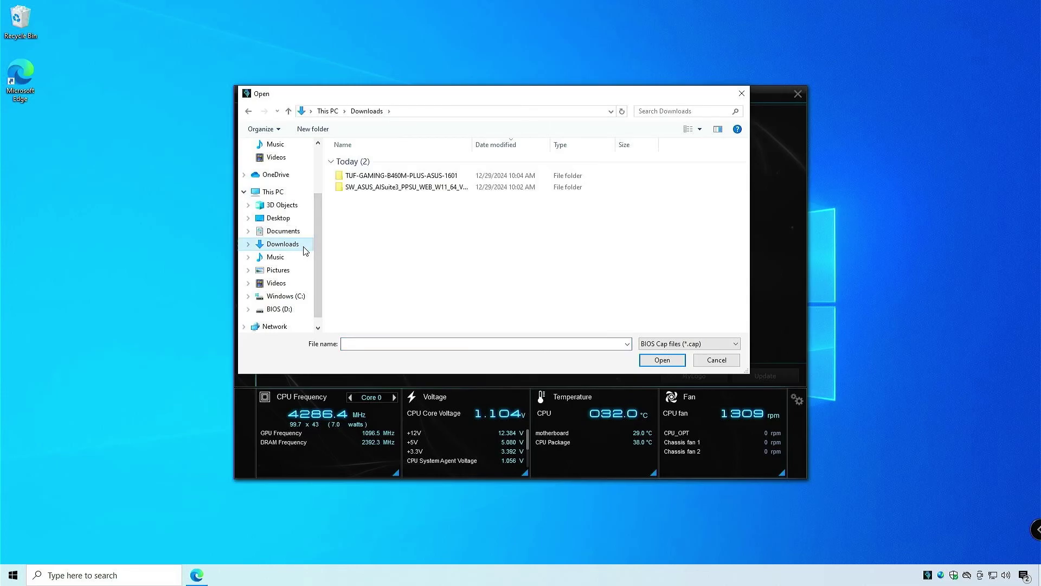
double_click(469, 178)
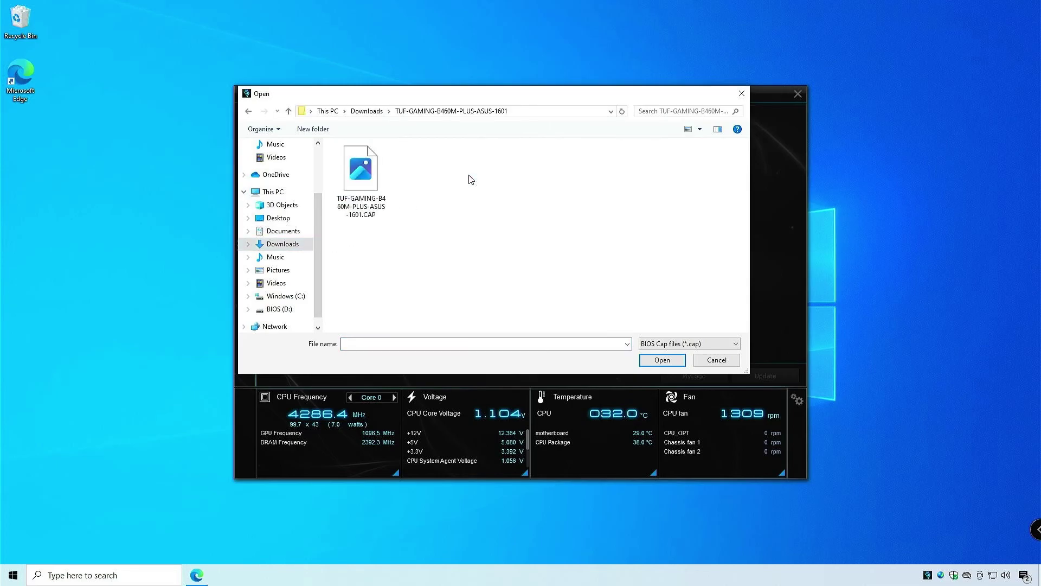
click(366, 179)
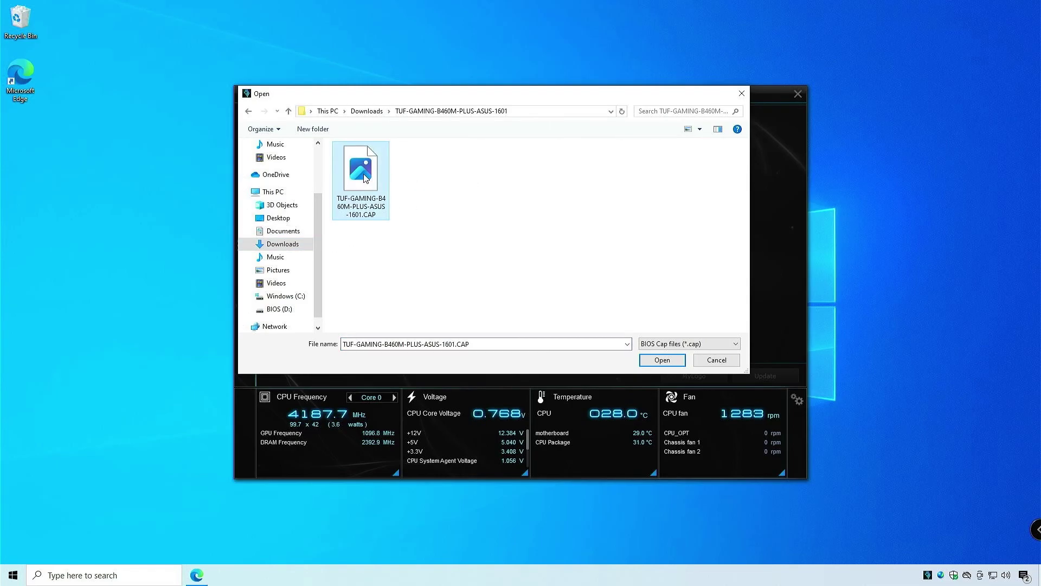
click(651, 361)
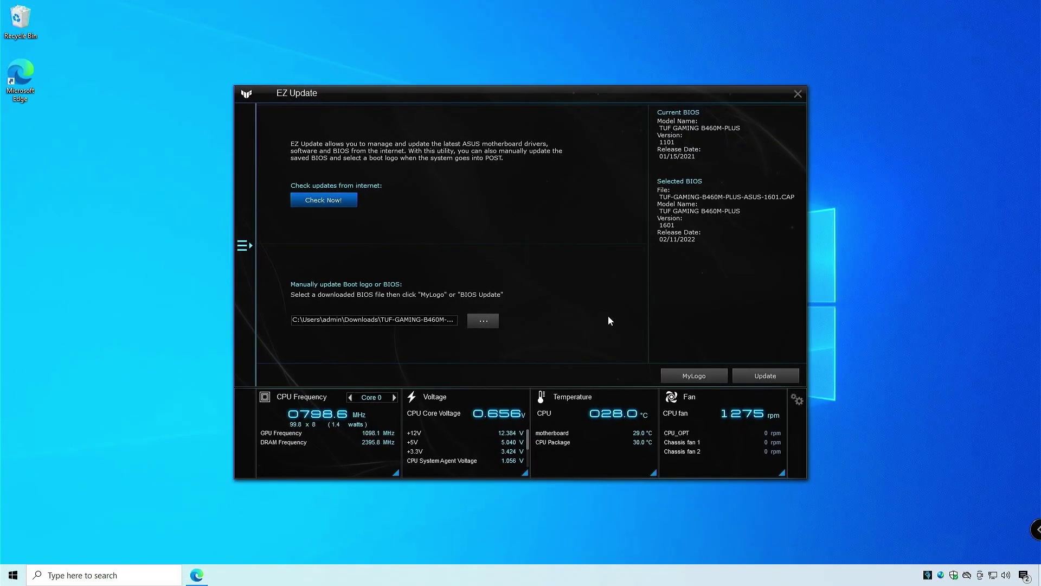
Step: Flash the selected BIOS 1601, confirm the update, and accept the system restart
click(767, 373)
click(770, 373)
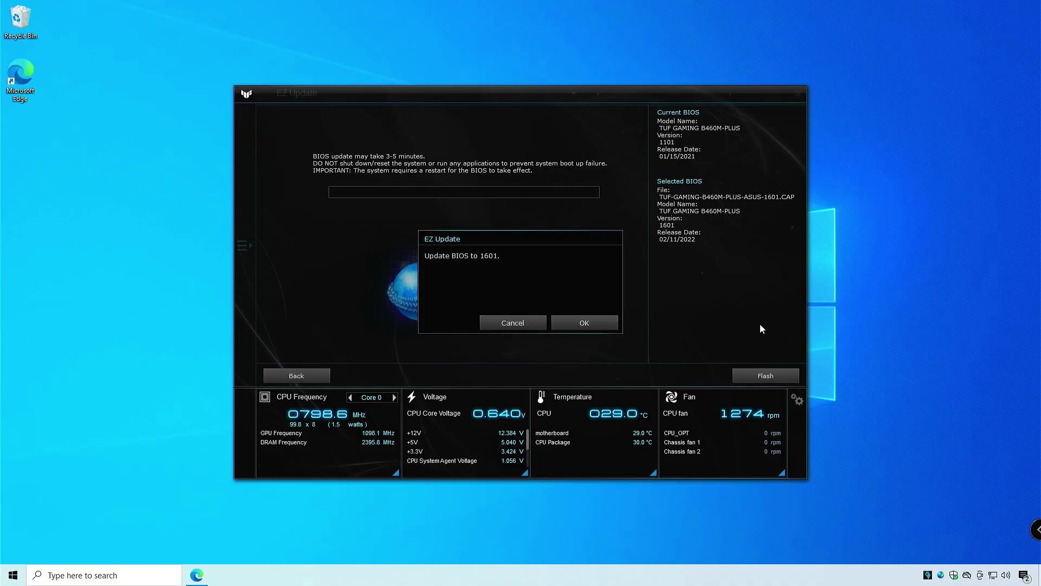
click(607, 323)
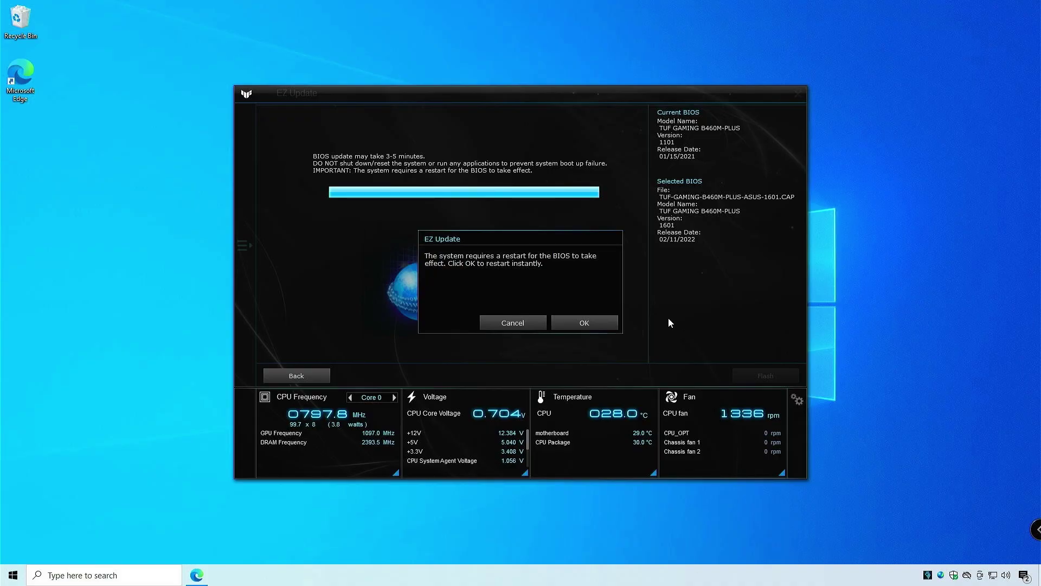
click(613, 322)
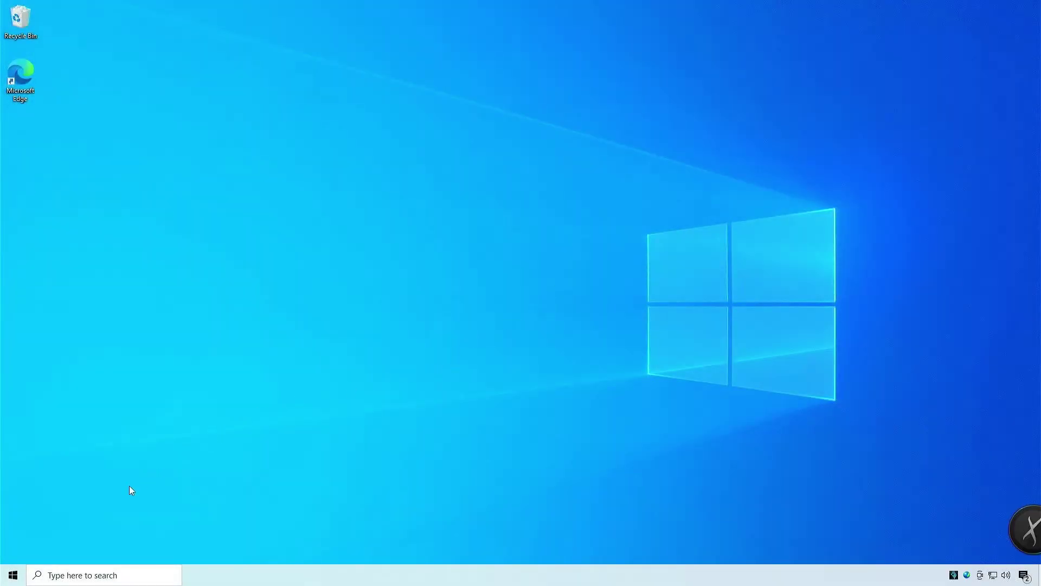
Step: Relaunch AI Suite 3 after the restart and open its System Information utility
click(13, 575)
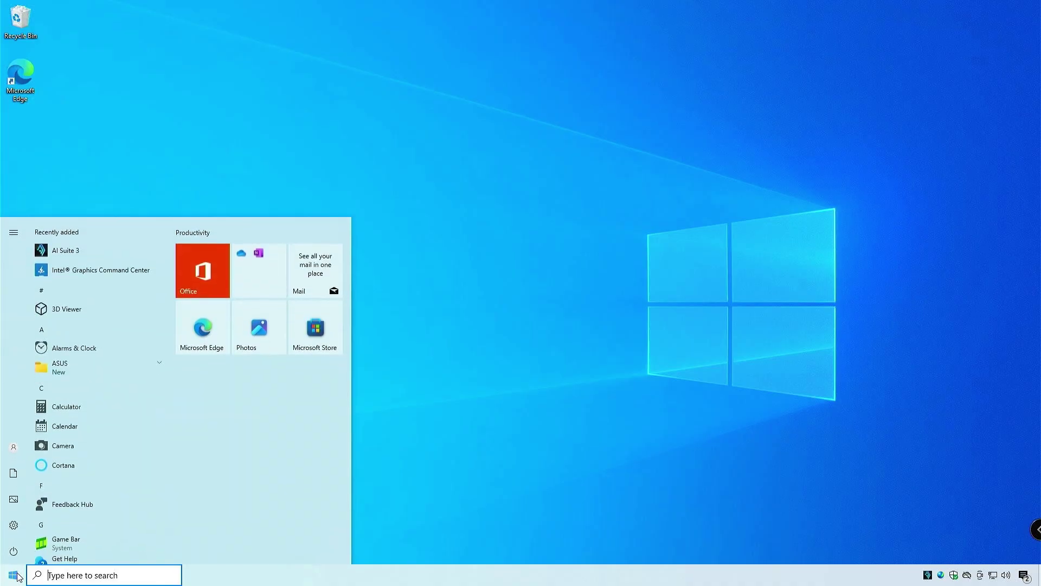
click(91, 250)
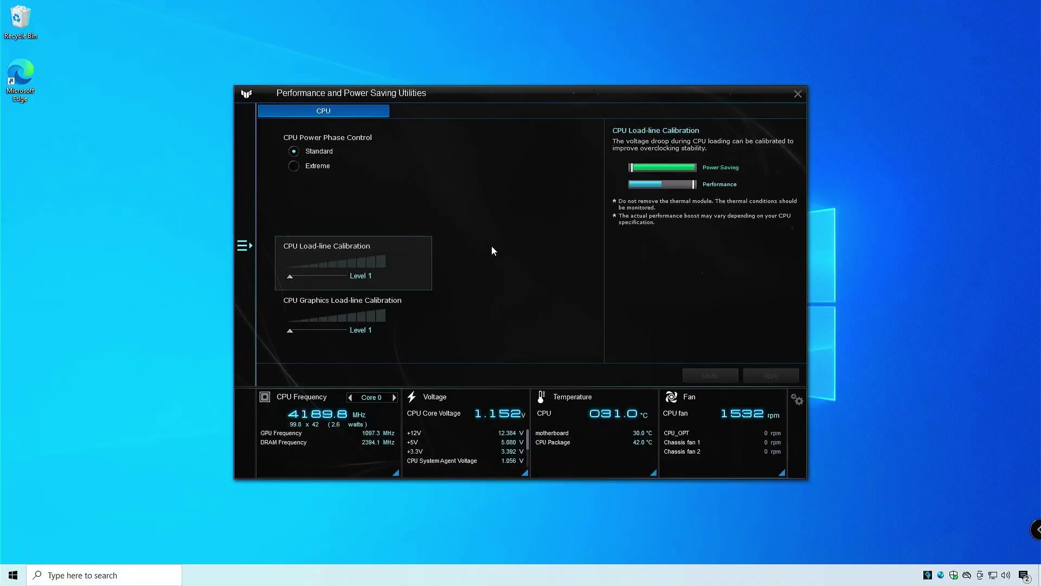
click(247, 248)
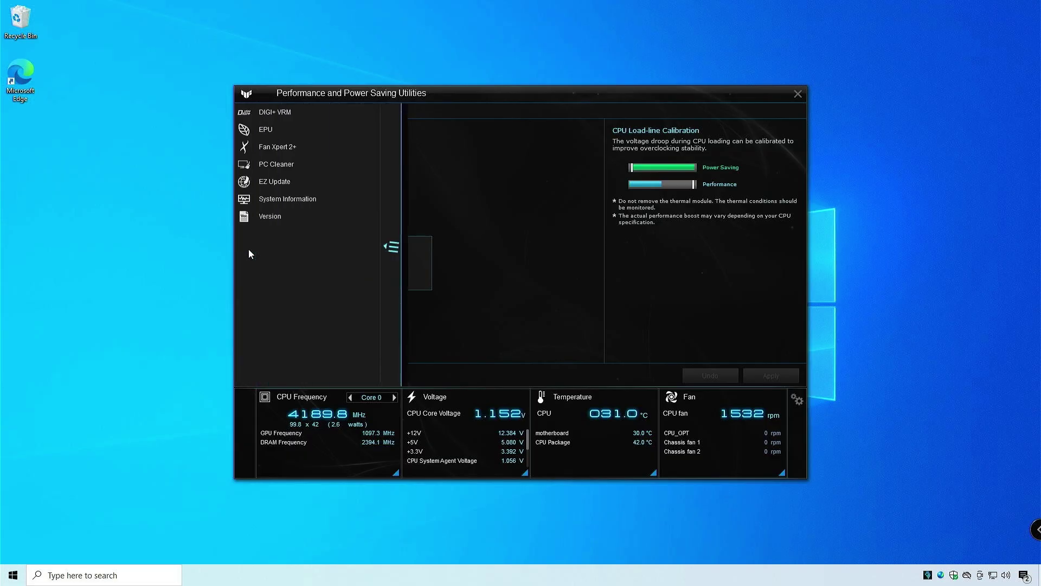
click(300, 201)
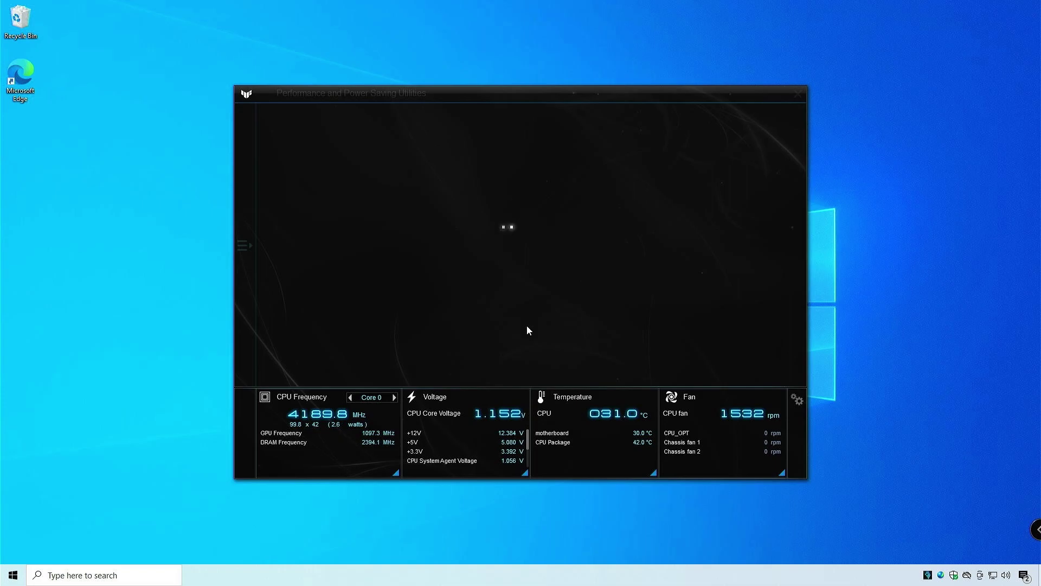